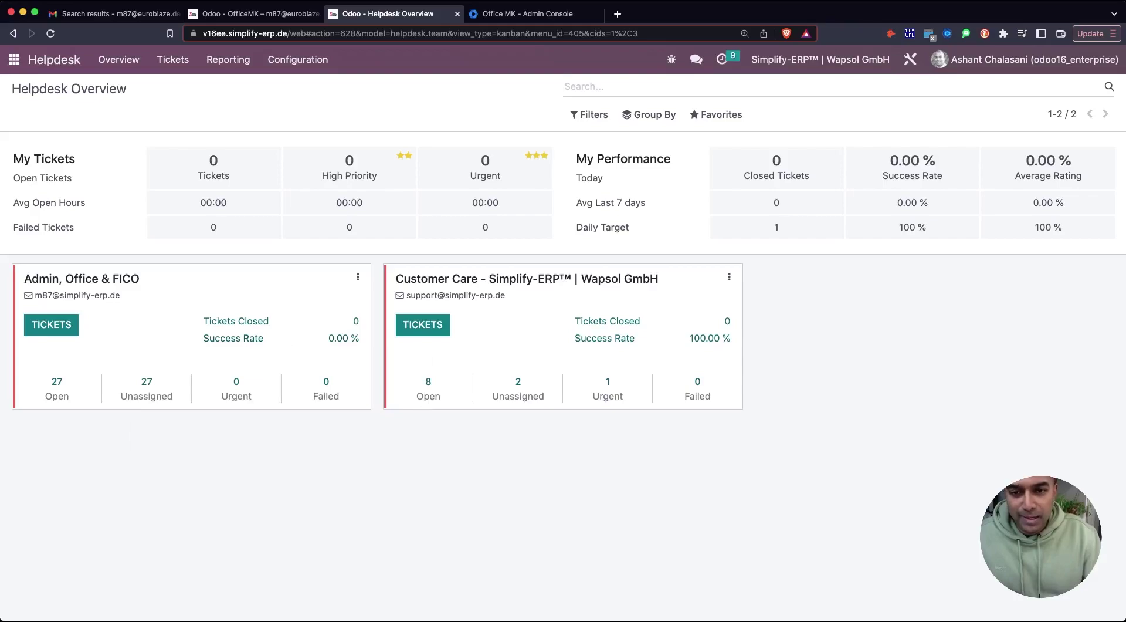
Step: View the list of configured helpdesk teams with their email aliases, and return to the Helpdesk overview
{"action": "scroll", "coordinate": [563, 278], "scroll_direction": "up", "scroll_amount": 10}
{"action": "scroll", "coordinate": [563, 279], "scroll_direction": "down", "scroll_amount": 1}
{"action": "scroll", "coordinate": [575, 311], "scroll_direction": "down", "scroll_amount": 10}
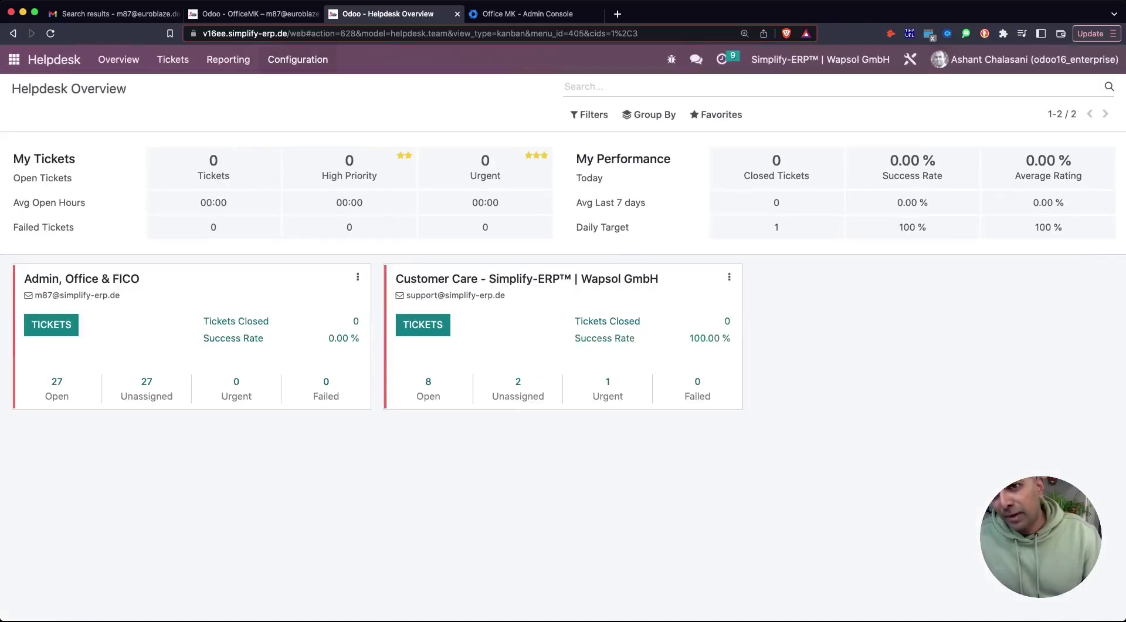
{"action": "left_click", "coordinate": [297, 59]}
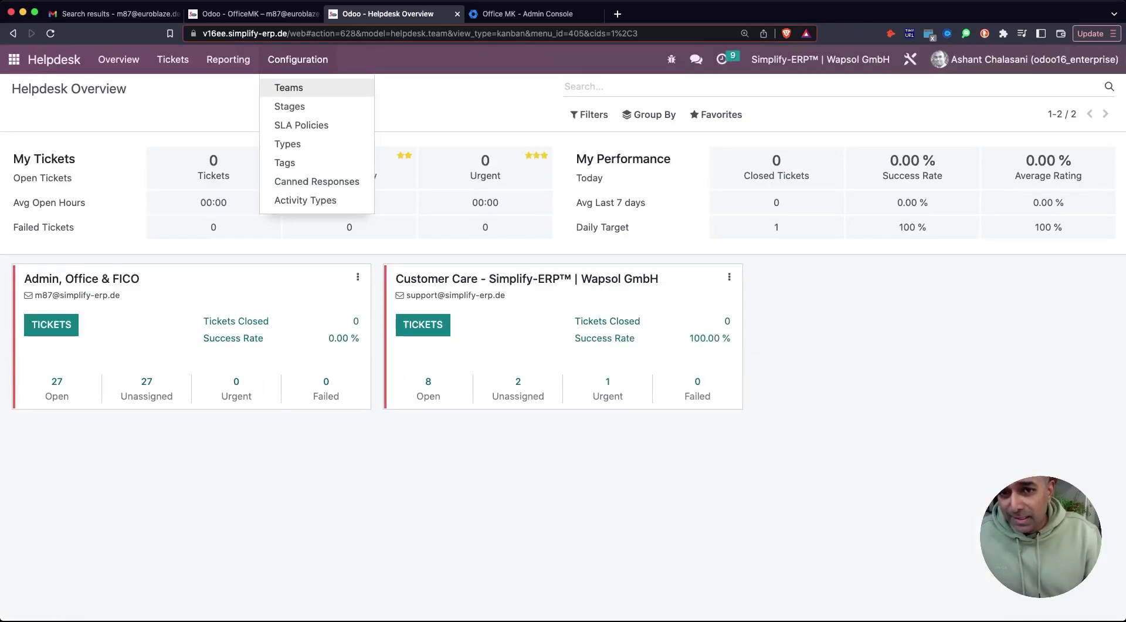
{"action": "left_click", "coordinate": [289, 88]}
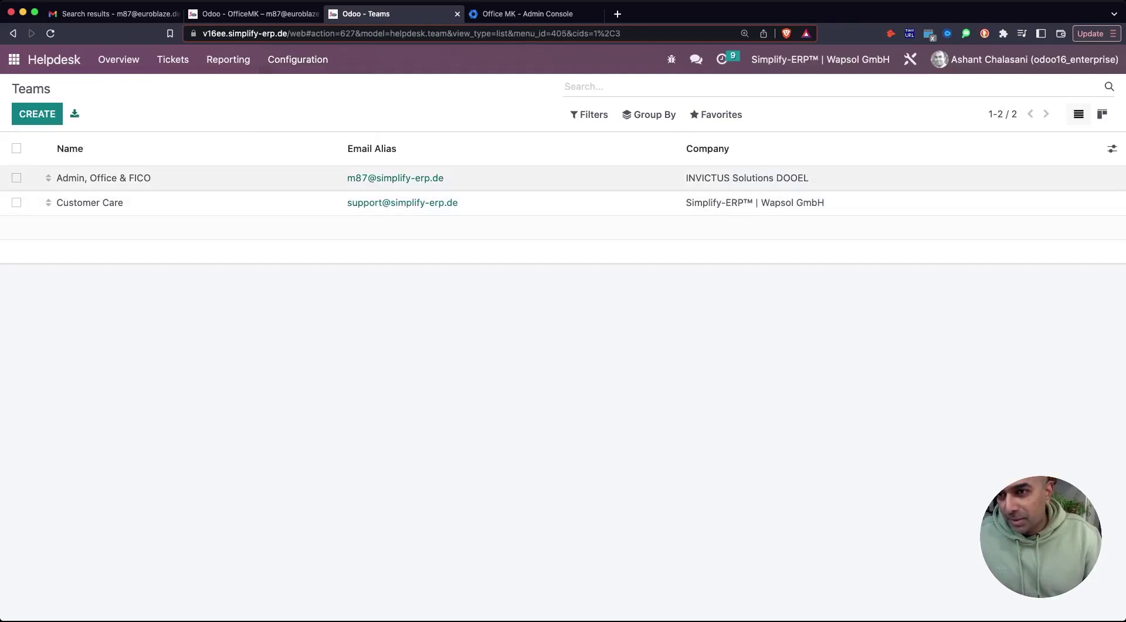
{"action": "left_click", "coordinate": [118, 60]}
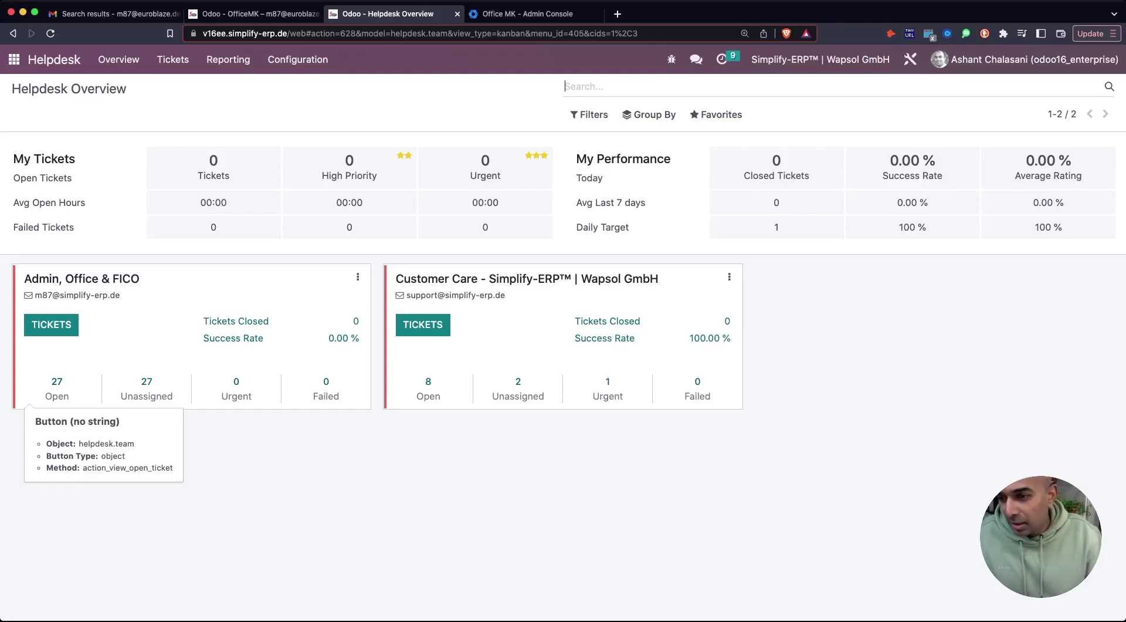
Step: Review the open tickets of the Admin, Office & FICO team in list view, and return to the Helpdesk overview
{"action": "left_click", "coordinate": [57, 387]}
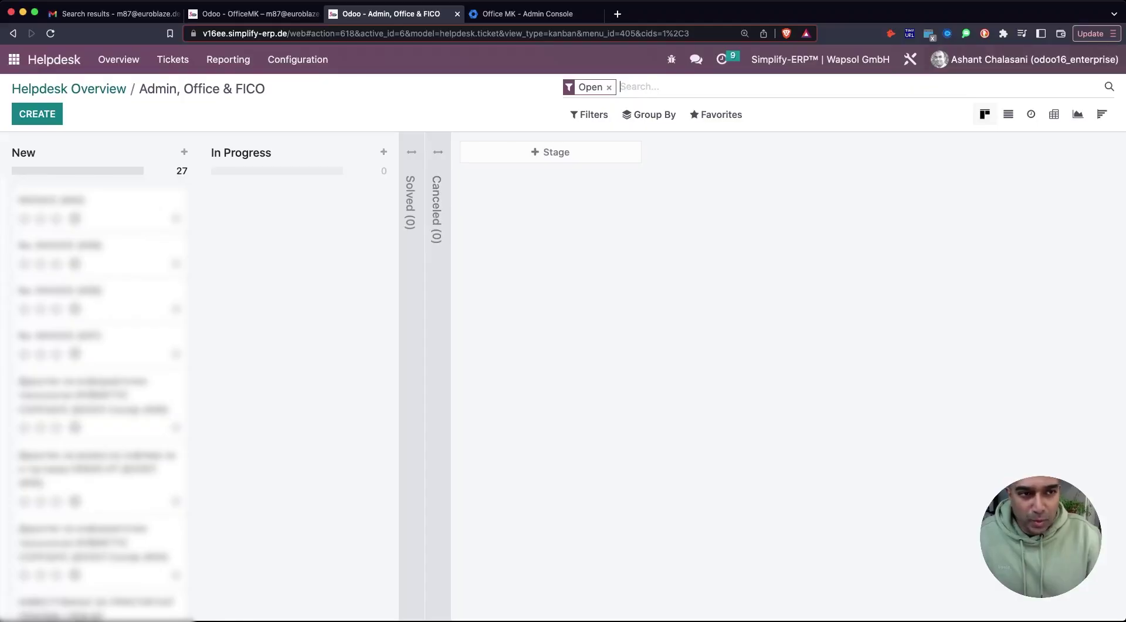
{"action": "left_click", "coordinate": [1008, 114]}
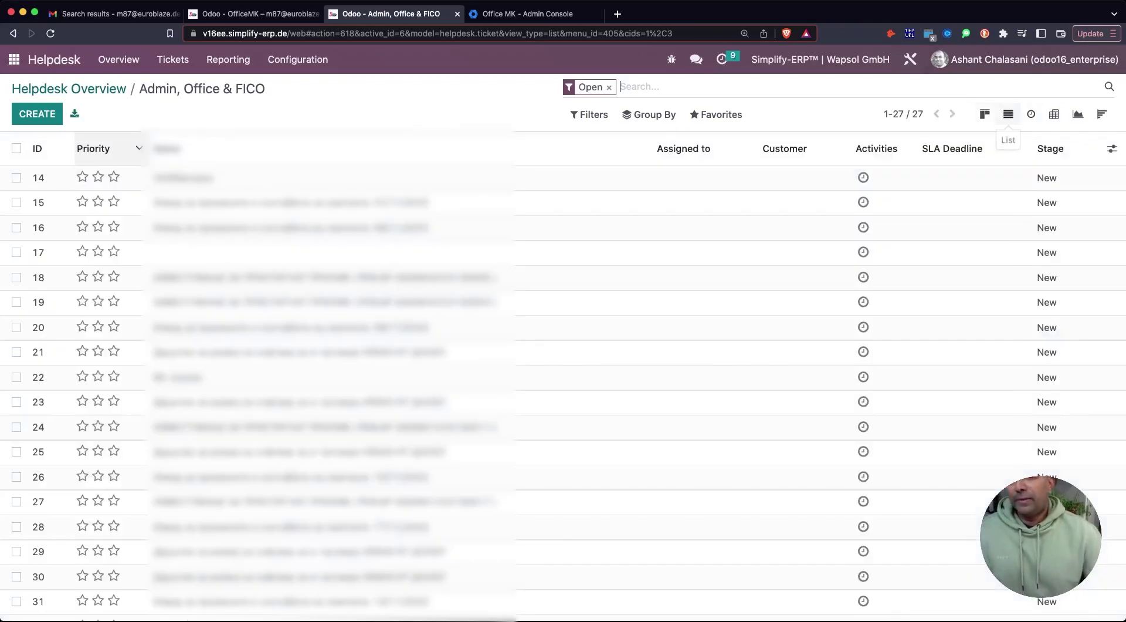
{"action": "scroll", "coordinate": [563, 257], "scroll_direction": "down", "scroll_amount": 3}
{"action": "scroll", "coordinate": [563, 374], "scroll_direction": "up", "scroll_amount": 3}
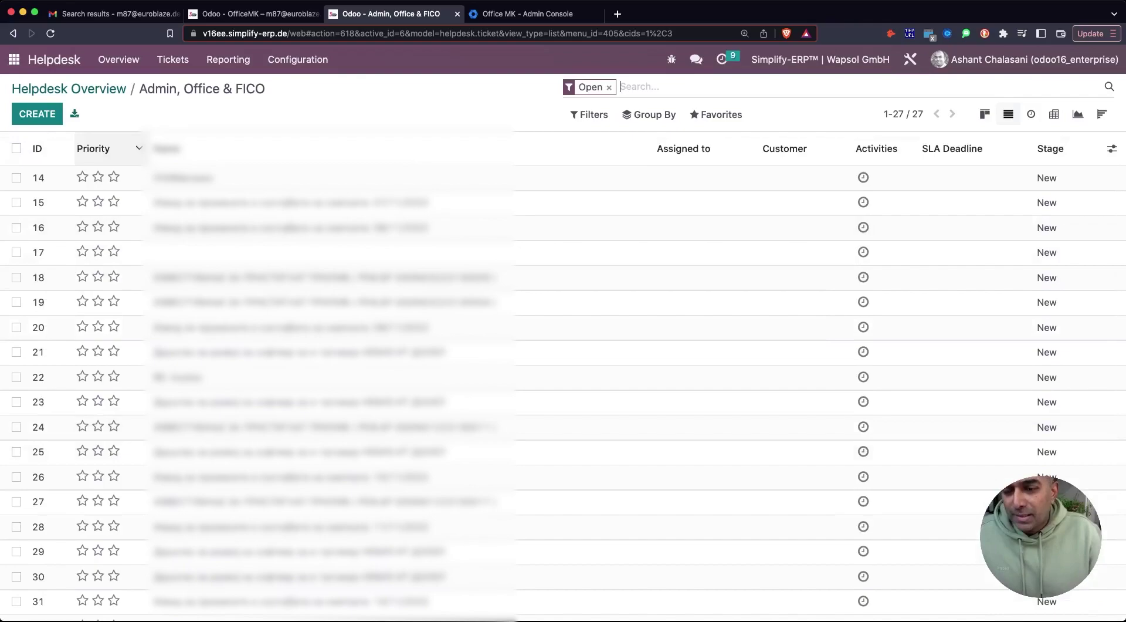
{"action": "left_click", "coordinate": [68, 89]}
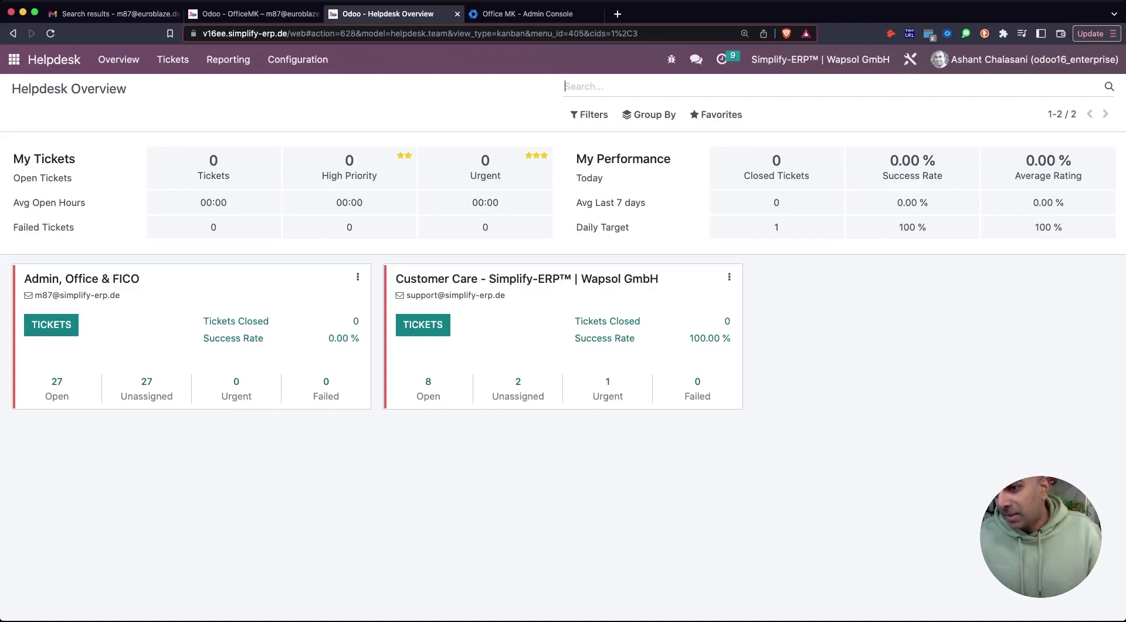
Step: Inspect the email alias on the Admin, Office & FICO team's card in the Helpdesk overview
{"action": "left_click", "coordinate": [57, 387]}
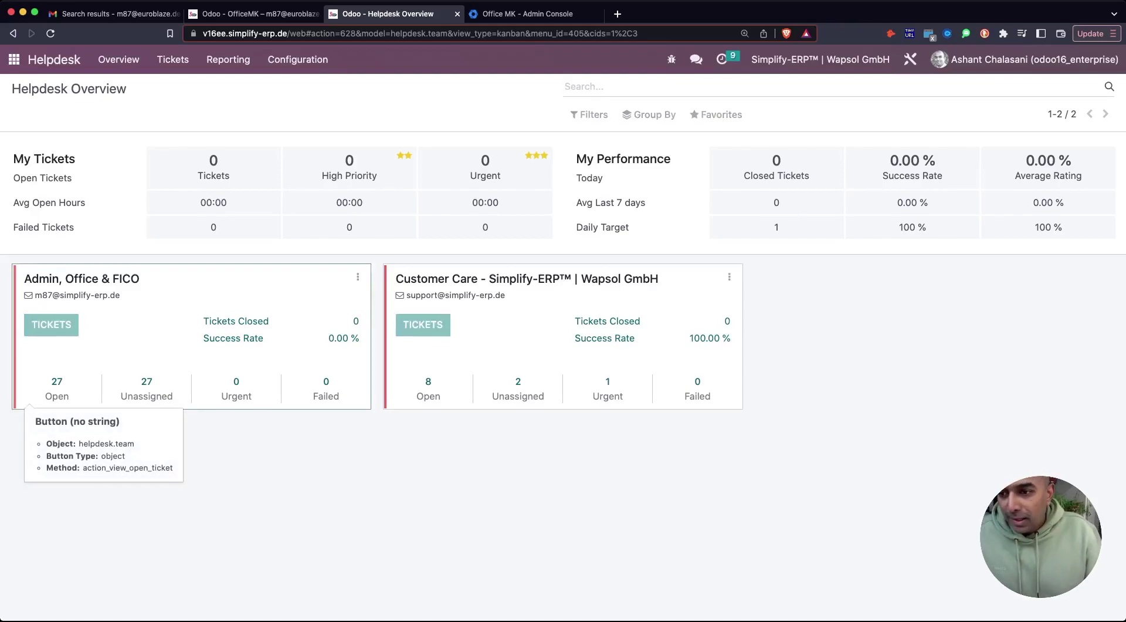
{"action": "left_click", "coordinate": [70, 88]}
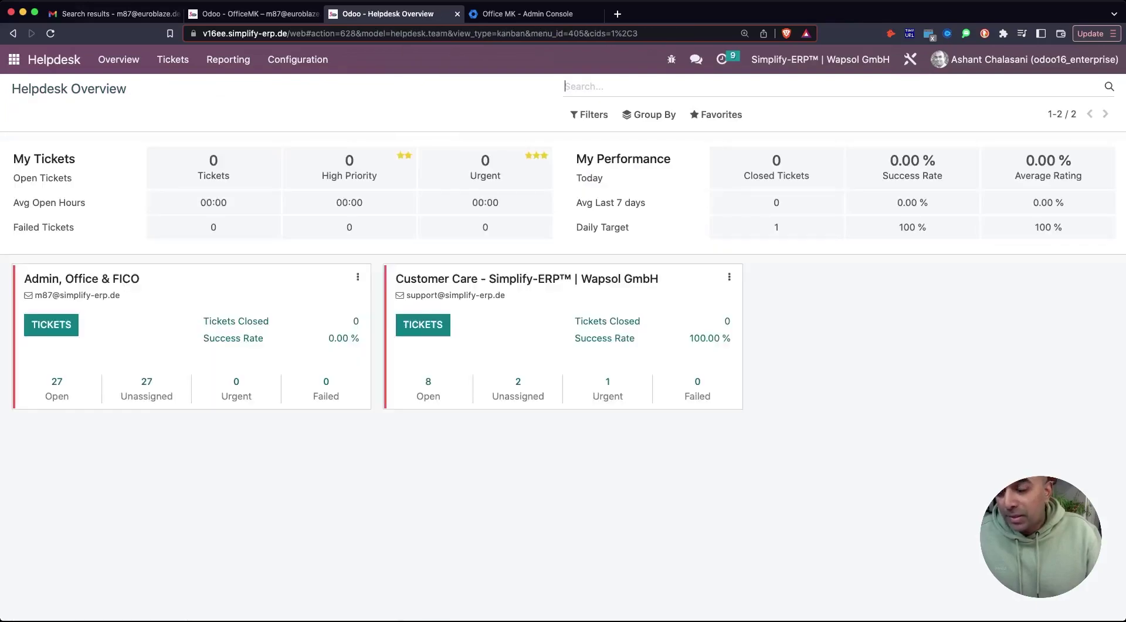
{"action": "scroll", "coordinate": [76, 287], "scroll_direction": "up", "scroll_amount": 5}
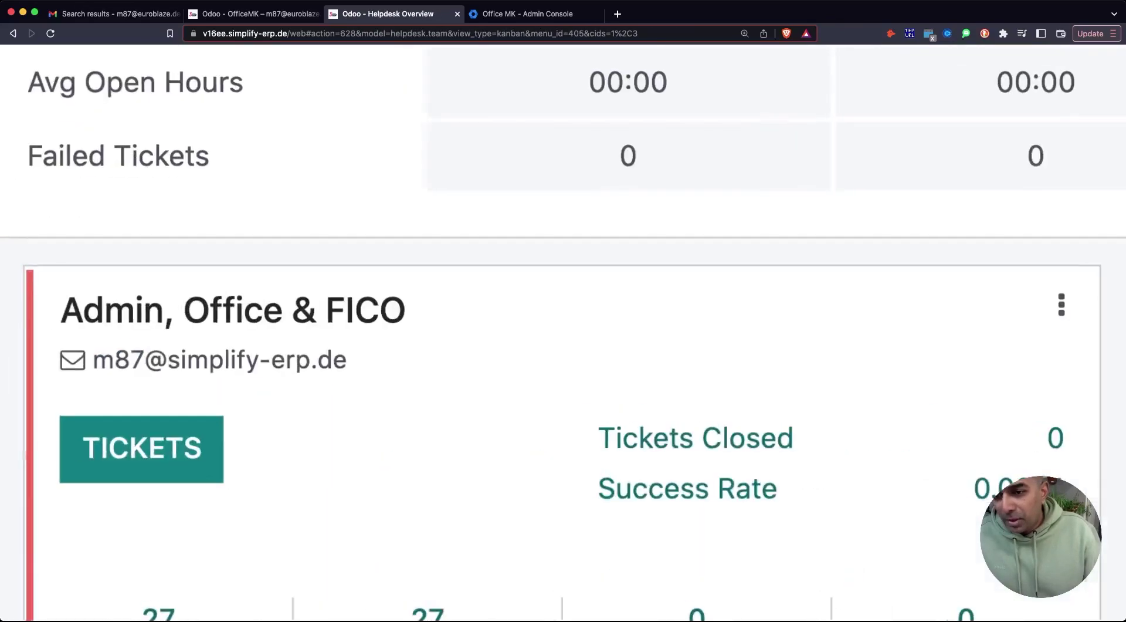
{"action": "scroll", "coordinate": [6, 262], "scroll_direction": "down", "scroll_amount": 5}
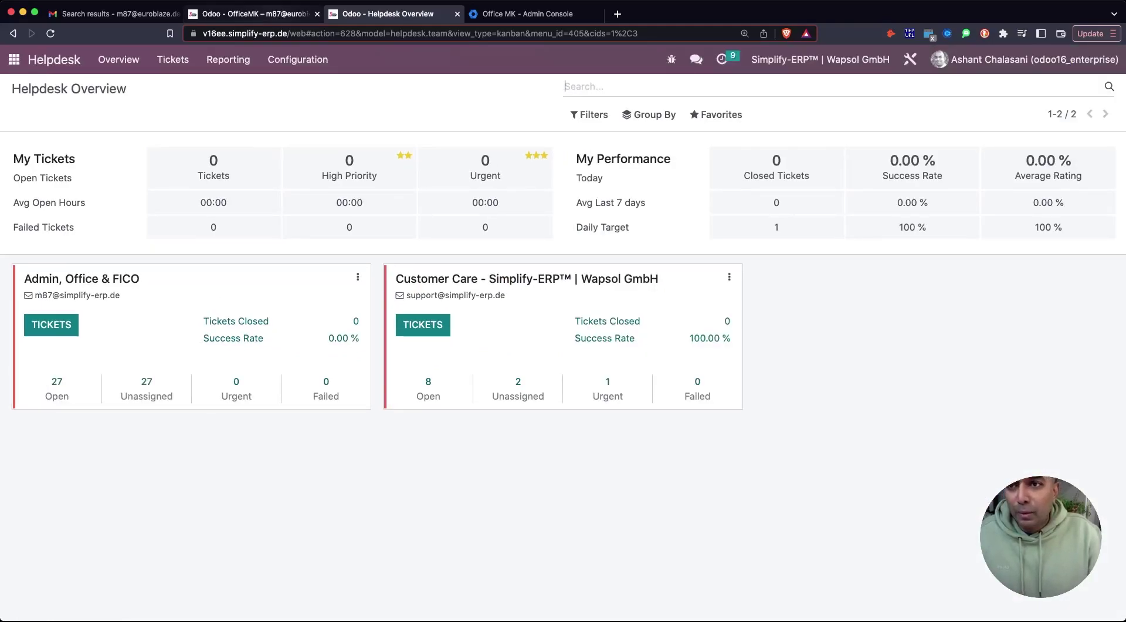
Step: Switch to Gmail and deselect all emails in the unibank search results
{"action": "left_click", "coordinate": [115, 13]}
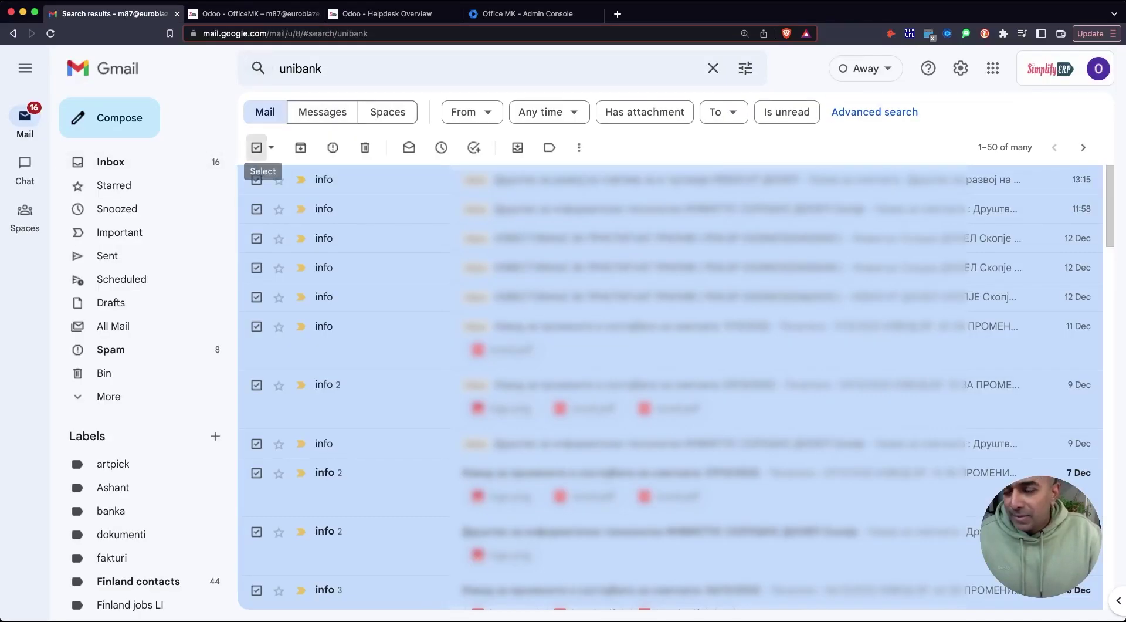
{"action": "left_click", "coordinate": [257, 147]}
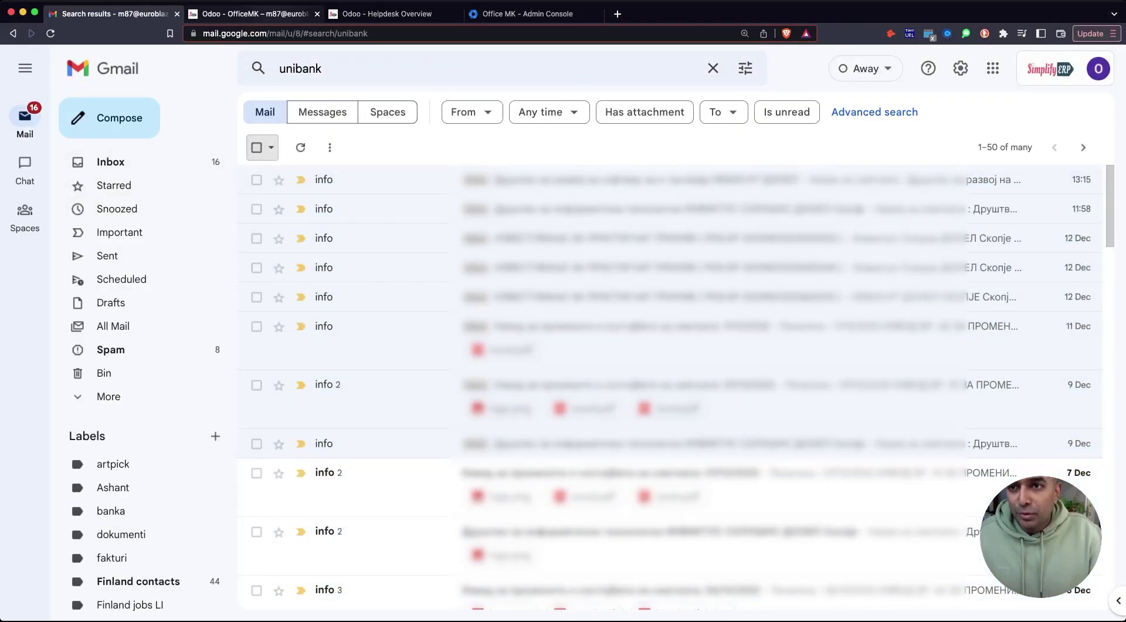
Step: View the Incoming Mail Servers list in Odoo and the Office MK user page in the Google Admin console
{"action": "left_click", "coordinate": [252, 14]}
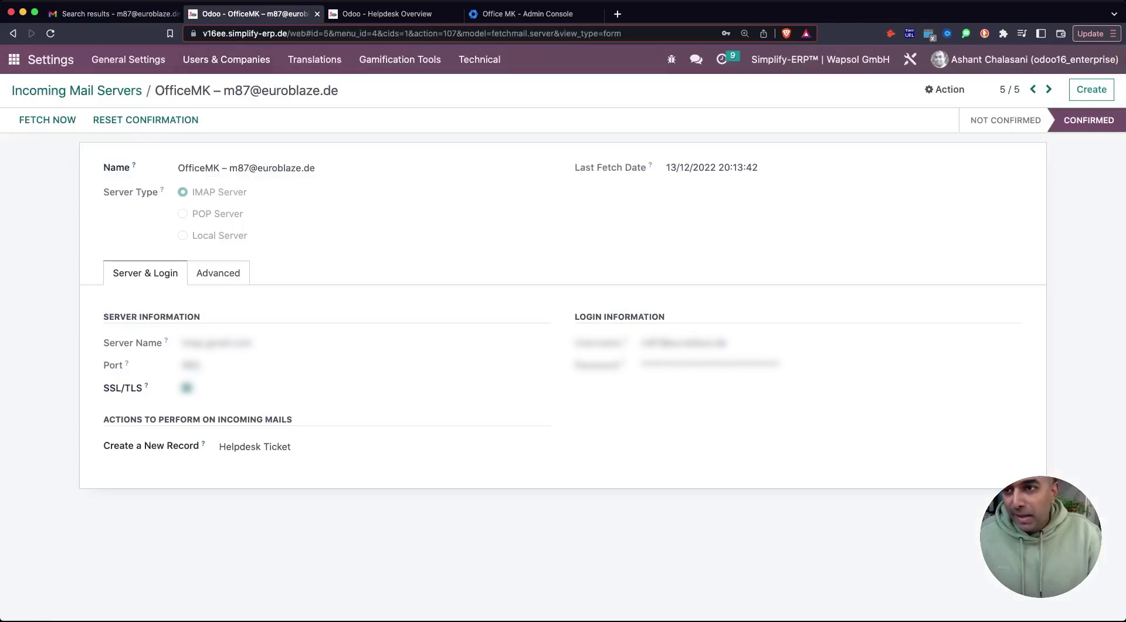
{"action": "left_click", "coordinate": [77, 90]}
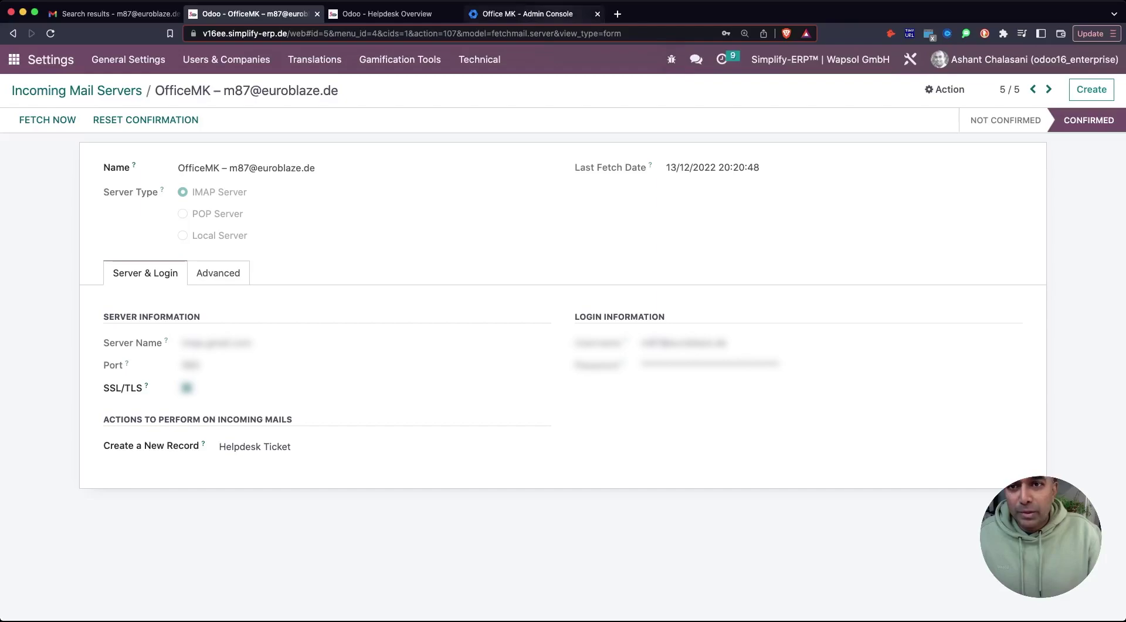
{"action": "left_click", "coordinate": [532, 14]}
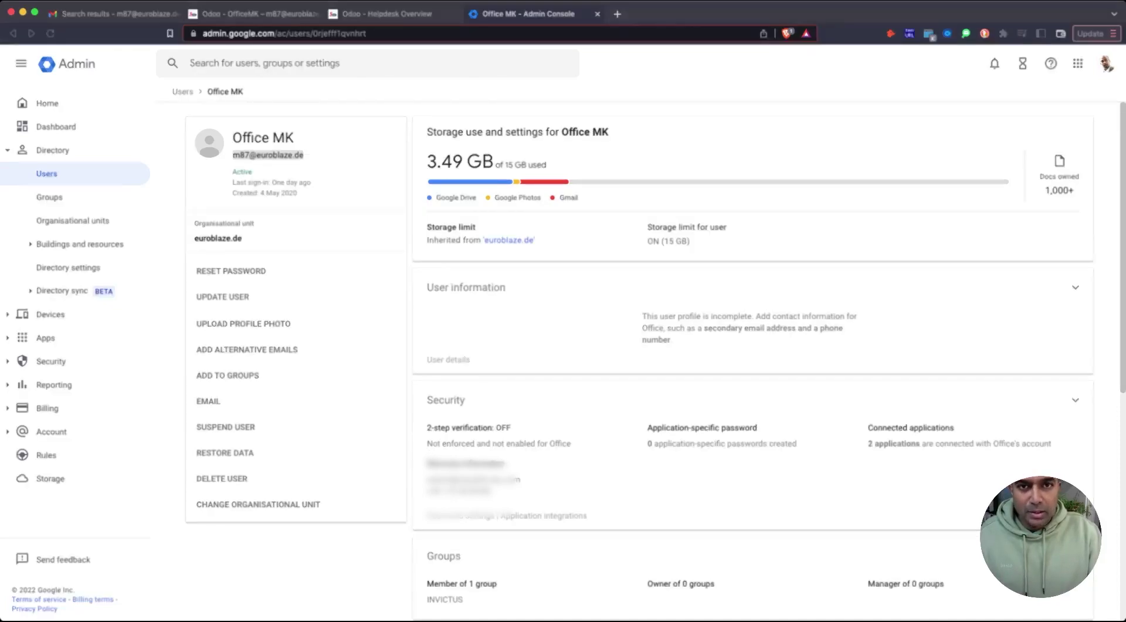
Step: Open the Google Account Help article "Less secure apps & your Google Account" in a new tab and read through it
{"action": "key", "text": "super+Tab"}
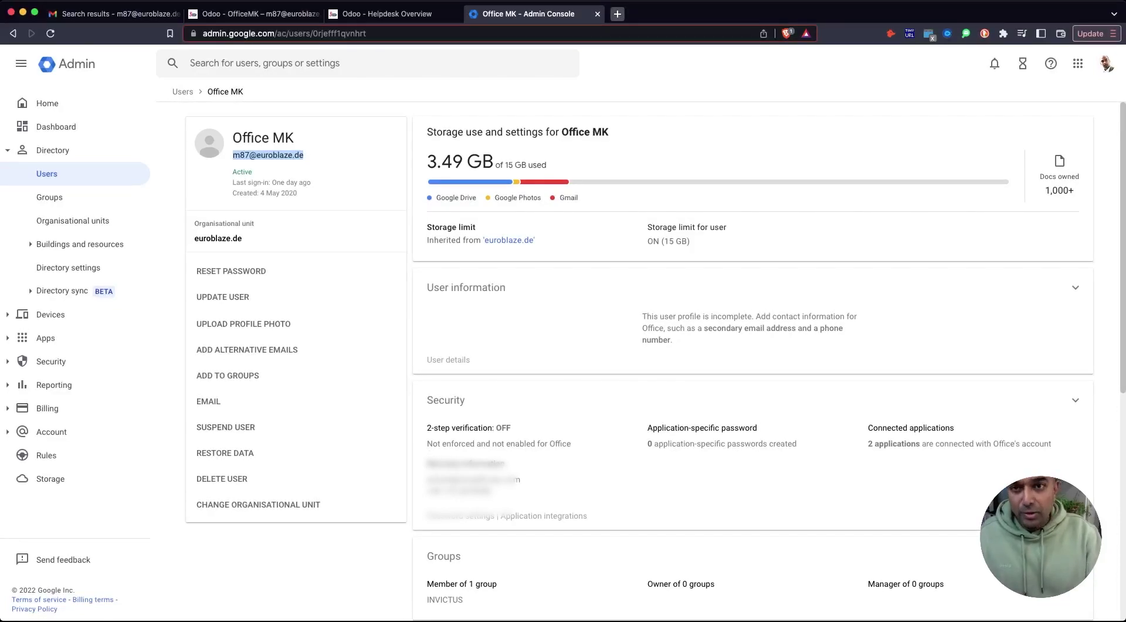
{"action": "left_click", "coordinate": [617, 14]}
{"action": "type", "text": "https://support.google.com/accounts/answer/6010255?hl=en#zippy=%2Cwenn-zugriff-weniger-sicherer-apps-f%C3%BCr-ihr-konto-aktiviert-ist"}
{"action": "key", "text": "Return"}
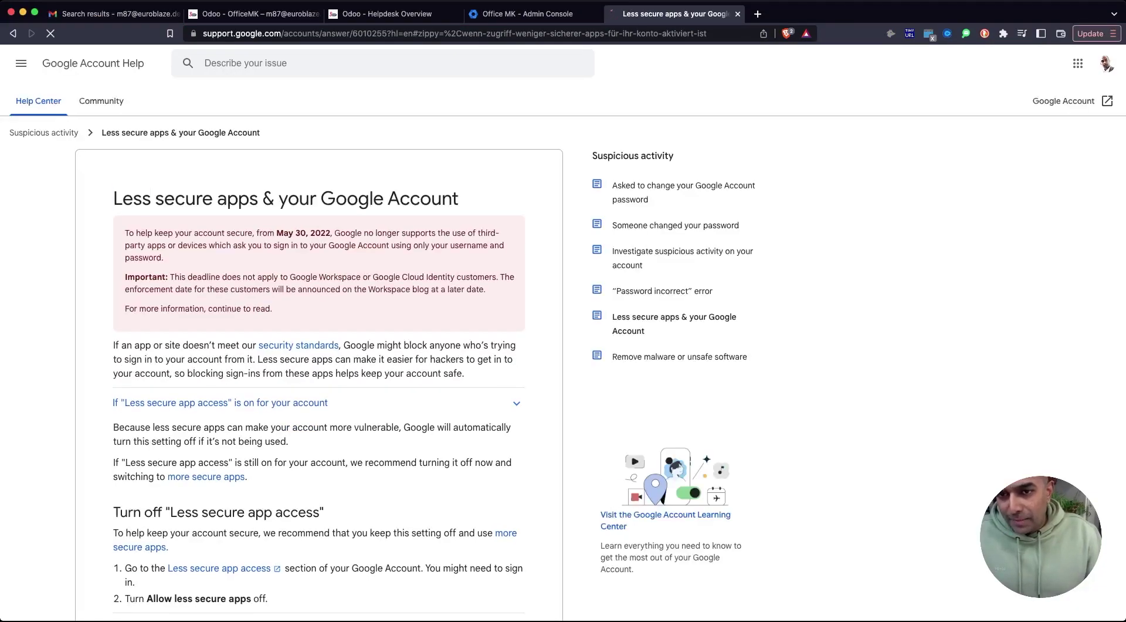
{"action": "left_click_drag", "start_coordinate": [113, 198], "coordinate": [459, 199]}
{"action": "scroll", "coordinate": [319, 352], "scroll_direction": "down", "scroll_amount": 9}
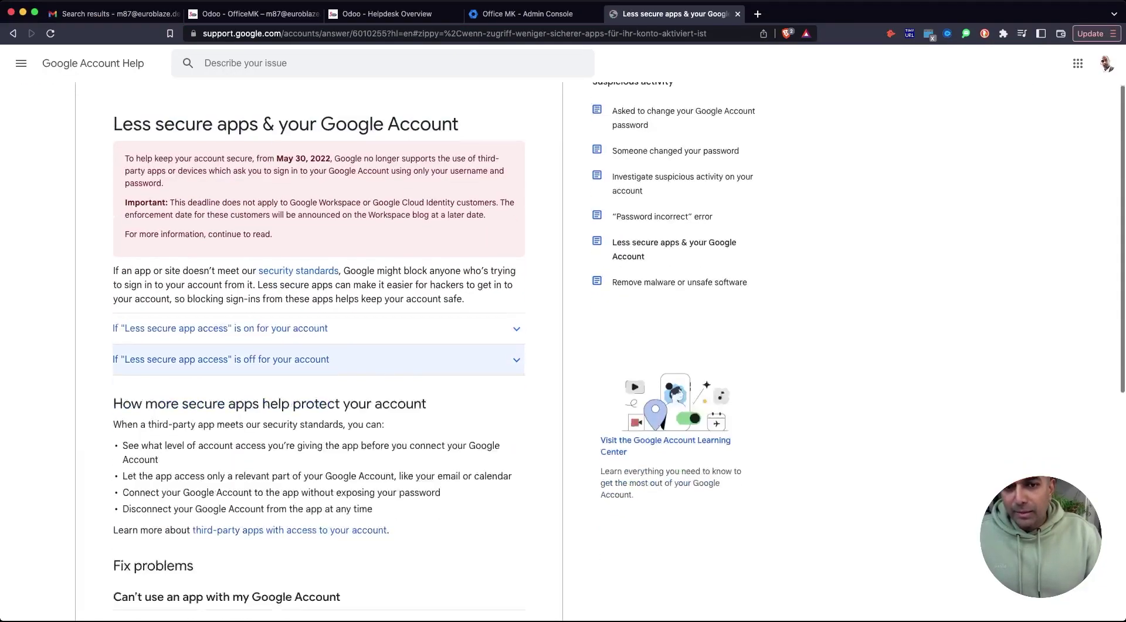
{"action": "scroll", "coordinate": [319, 414], "scroll_direction": "up", "scroll_amount": 9}
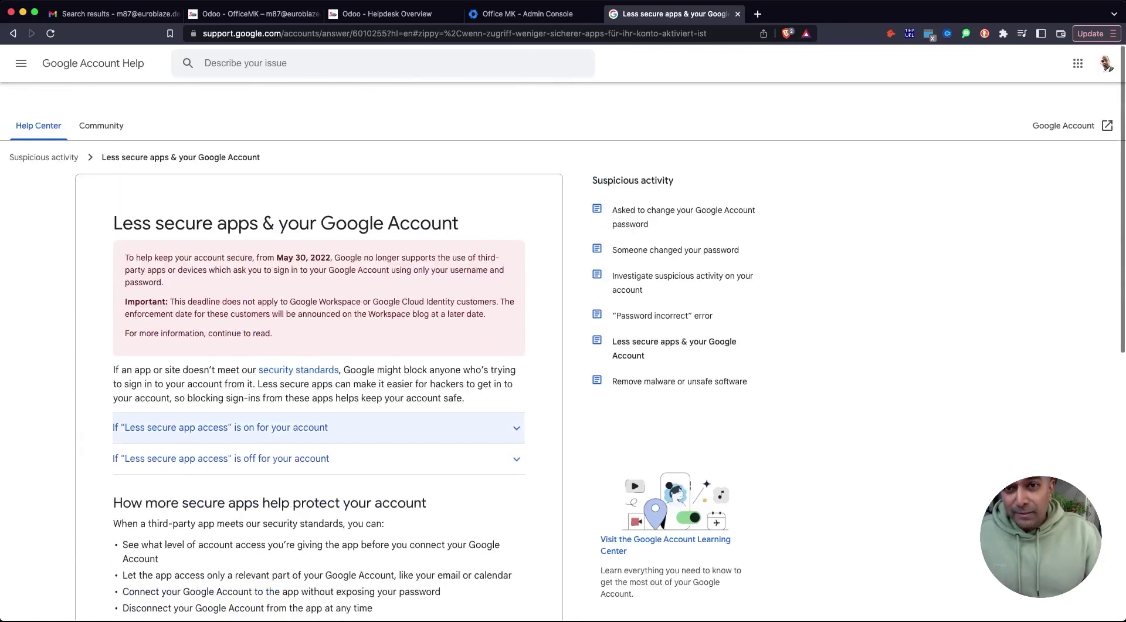
Step: Check the OfficeMK incoming mail server in Odoo, and open the Admin, Office & FICO team's settings at its email alias
{"action": "left_click", "coordinate": [258, 14]}
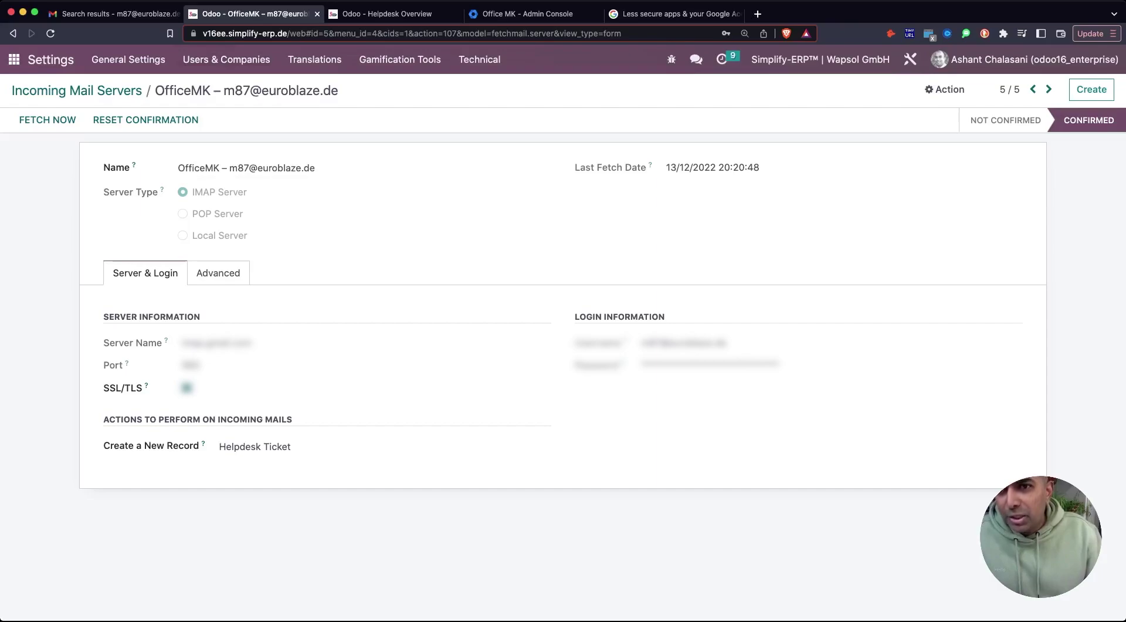
{"action": "left_click", "coordinate": [387, 14]}
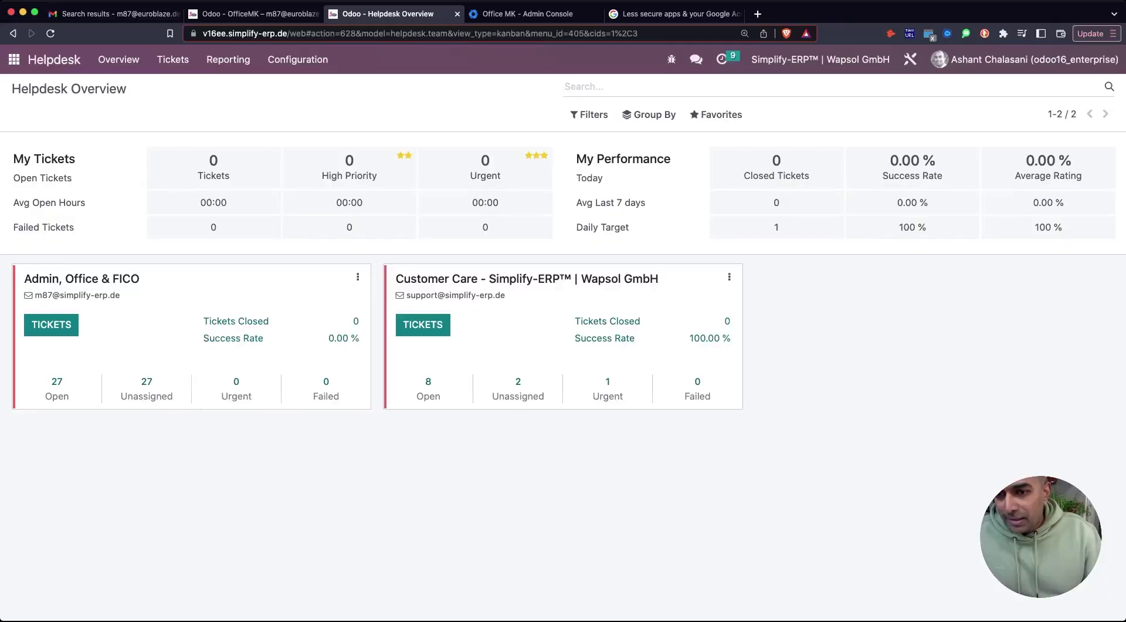
{"action": "left_click", "coordinate": [357, 277]}
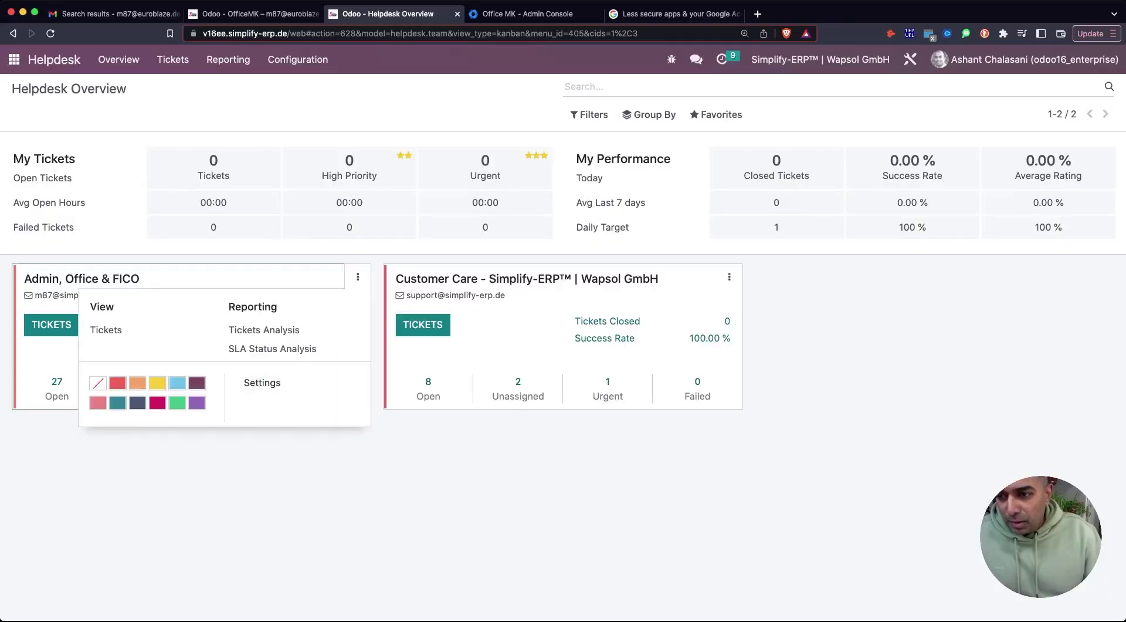
{"action": "left_click", "coordinate": [259, 382]}
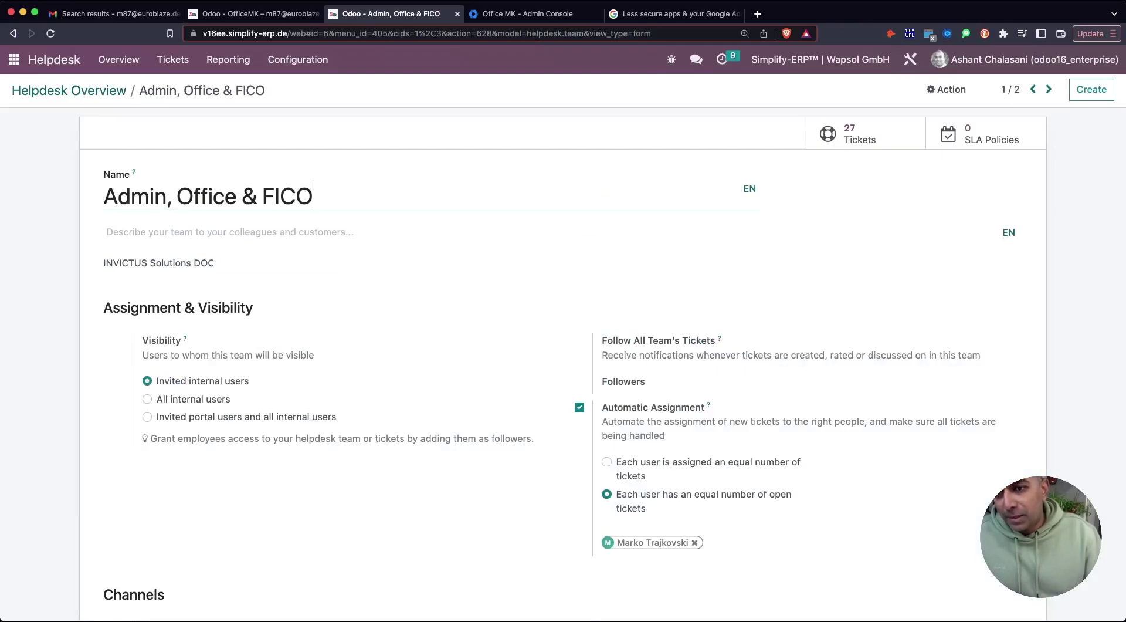
{"action": "scroll", "coordinate": [563, 352], "scroll_direction": "down", "scroll_amount": 3}
{"action": "scroll", "coordinate": [563, 364], "scroll_direction": "down", "scroll_amount": 4}
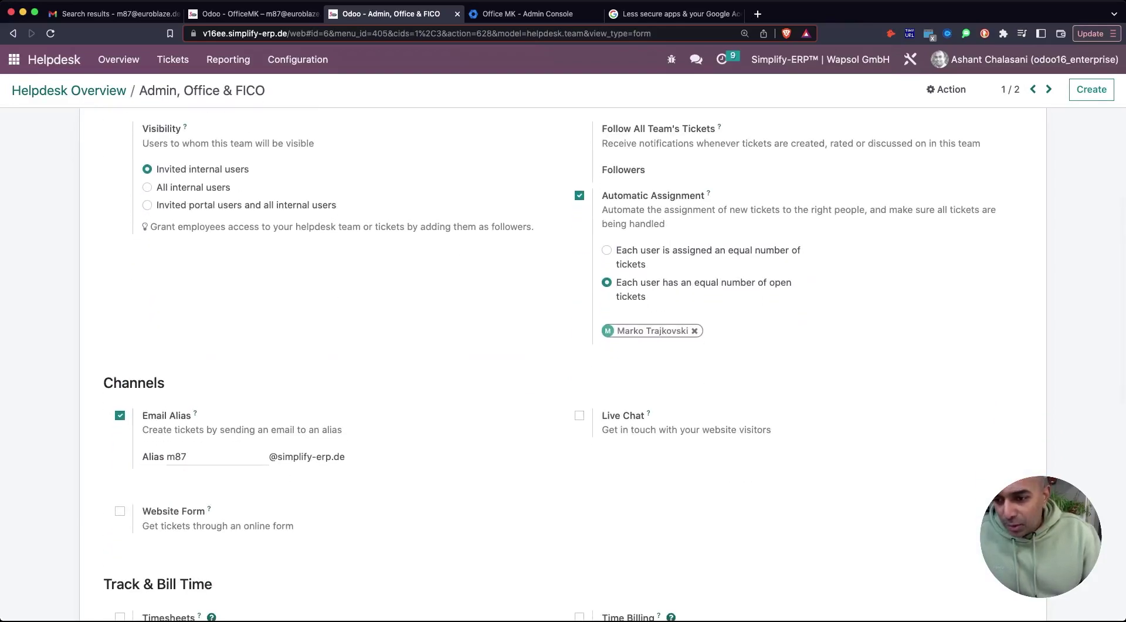
{"action": "left_click", "coordinate": [199, 456]}
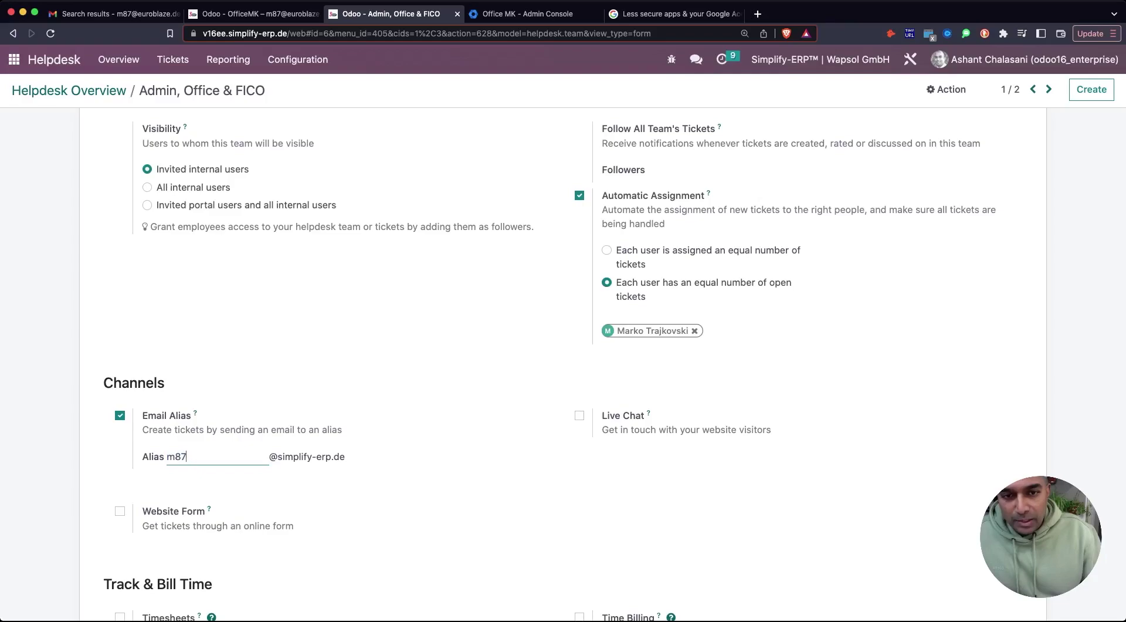
Step: Review the team's Performance, Self-Service, After-Sales, Channels and Assignment & Visibility settings
{"action": "scroll", "coordinate": [563, 352], "scroll_direction": "up", "scroll_amount": 5}
{"action": "scroll", "coordinate": [563, 352], "scroll_direction": "up", "scroll_amount": 2}
{"action": "scroll", "coordinate": [562, 352], "scroll_direction": "down", "scroll_amount": 20}
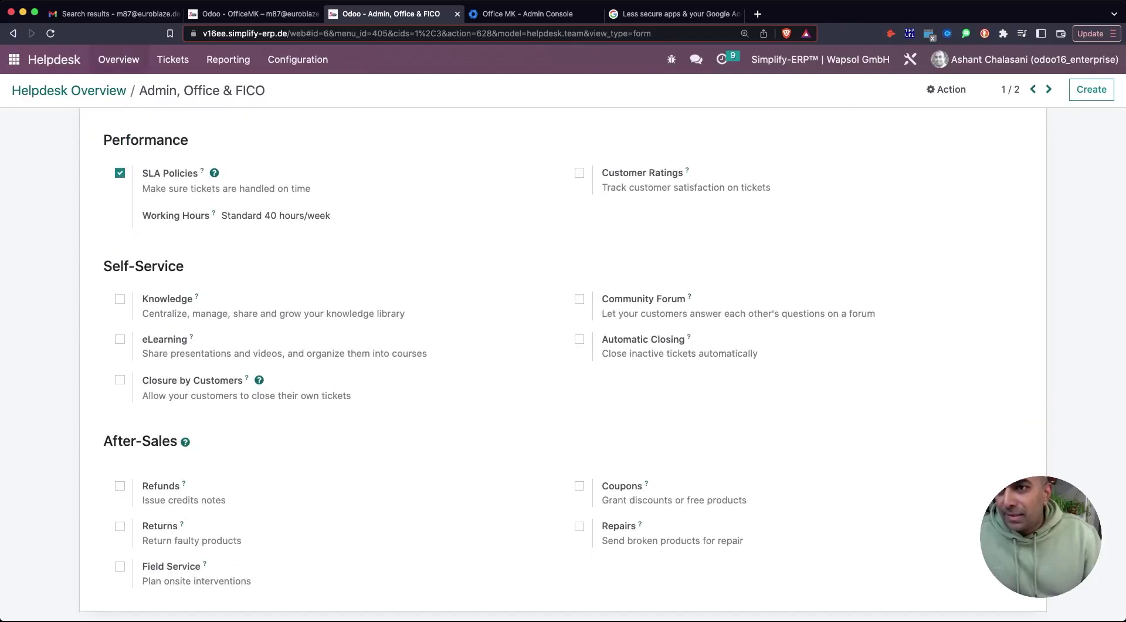
{"action": "scroll", "coordinate": [563, 352], "scroll_direction": "up", "scroll_amount": 15}
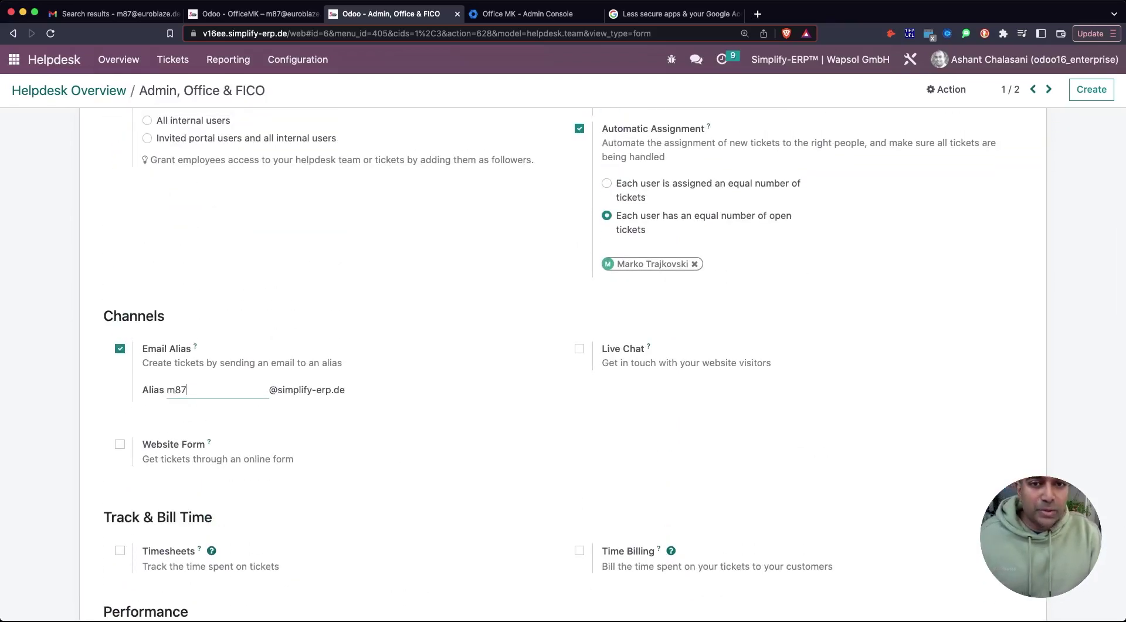
{"action": "scroll", "coordinate": [563, 364], "scroll_direction": "up", "scroll_amount": 5}
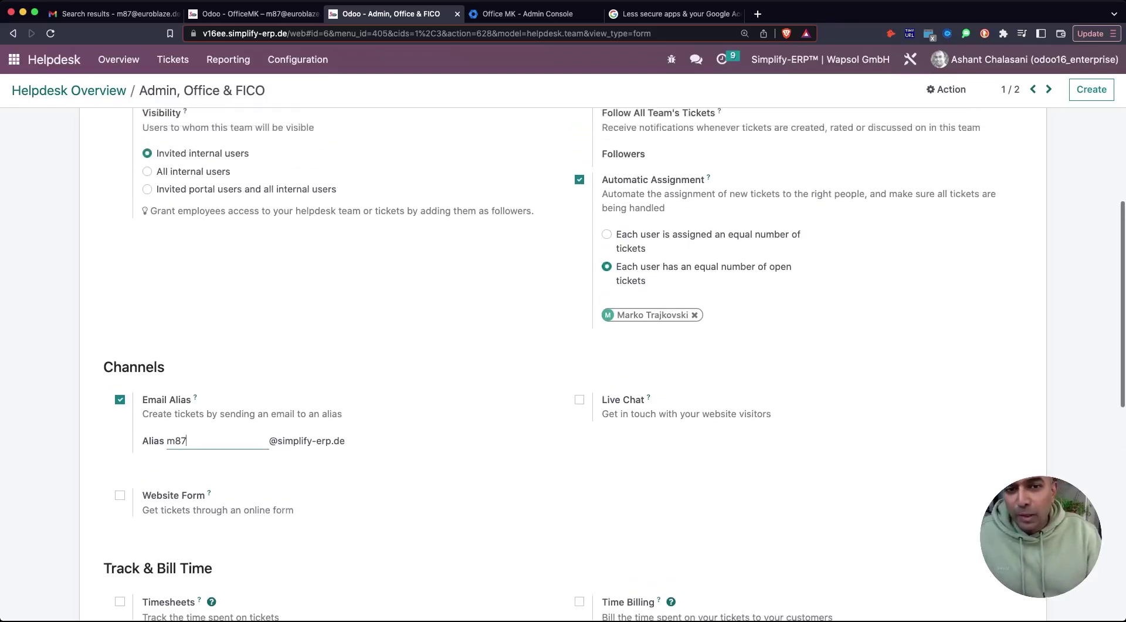
{"action": "scroll", "coordinate": [563, 364], "scroll_direction": "up", "scroll_amount": 2}
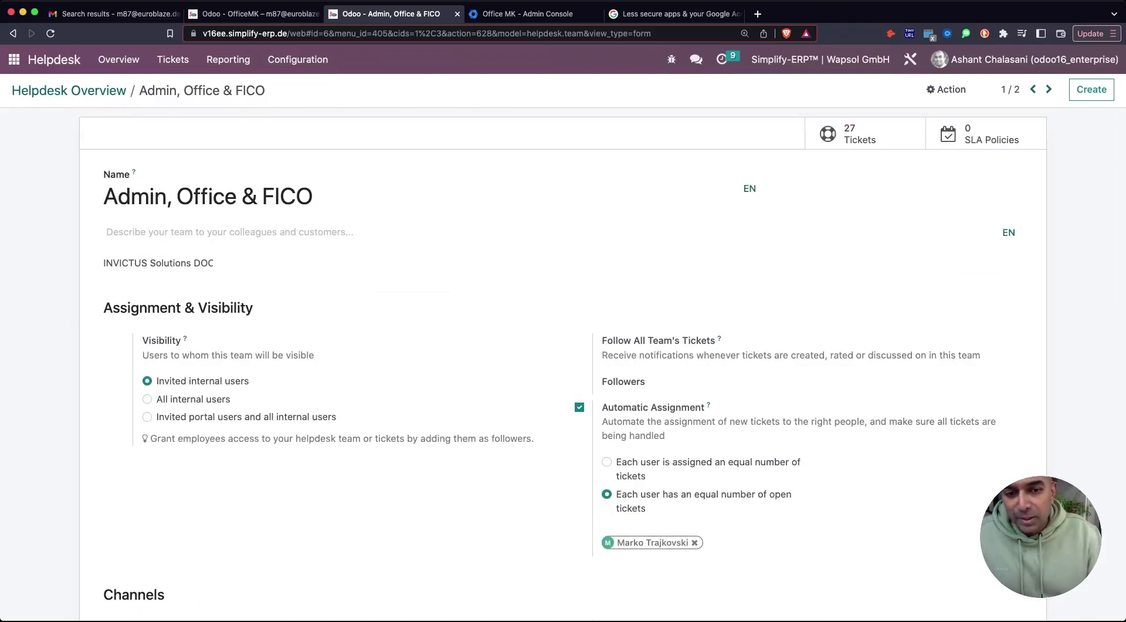
Step: Move the first open ticket of the Admin, Office & FICO team from New to In Progress
{"action": "left_click", "coordinate": [68, 90]}
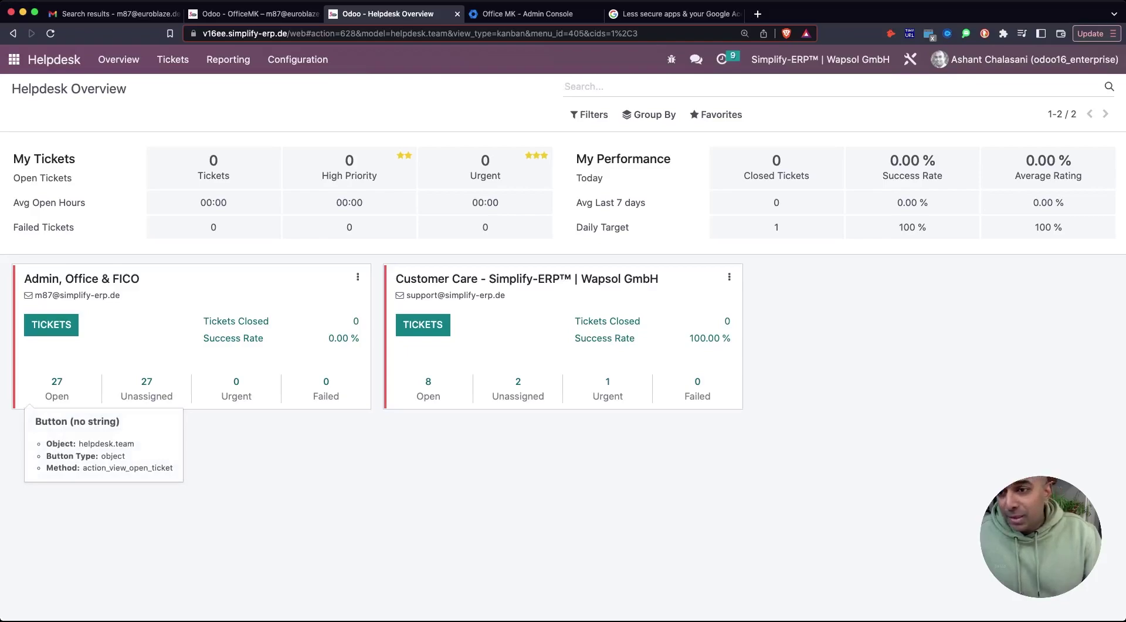
{"action": "left_click", "coordinate": [57, 388]}
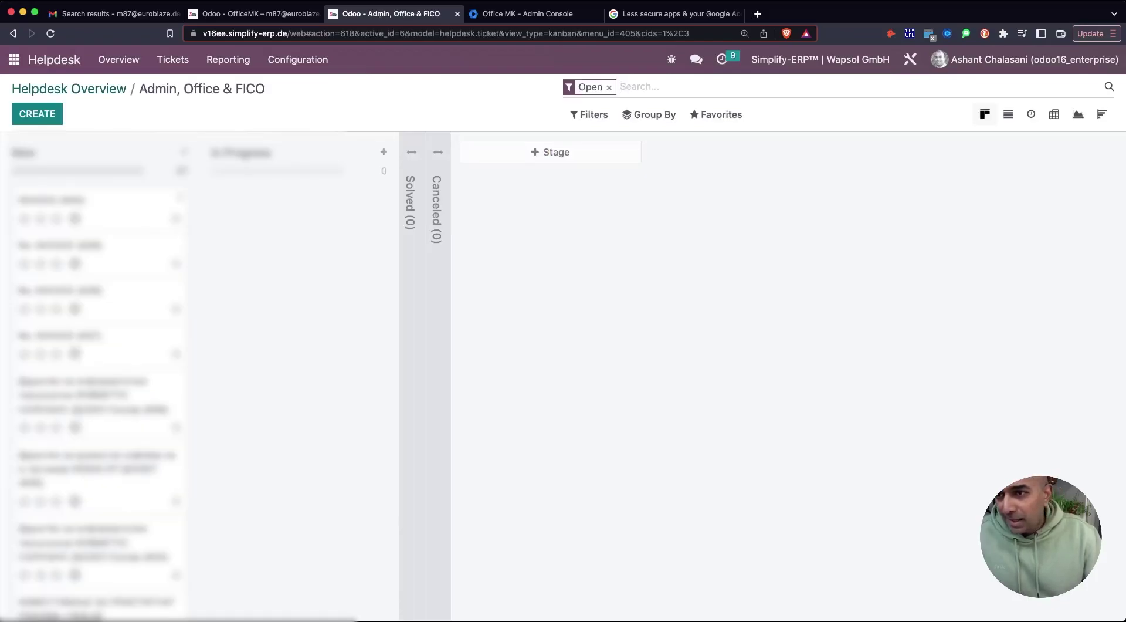
{"action": "left_click_drag", "start_coordinate": [87, 205], "coordinate": [281, 208]}
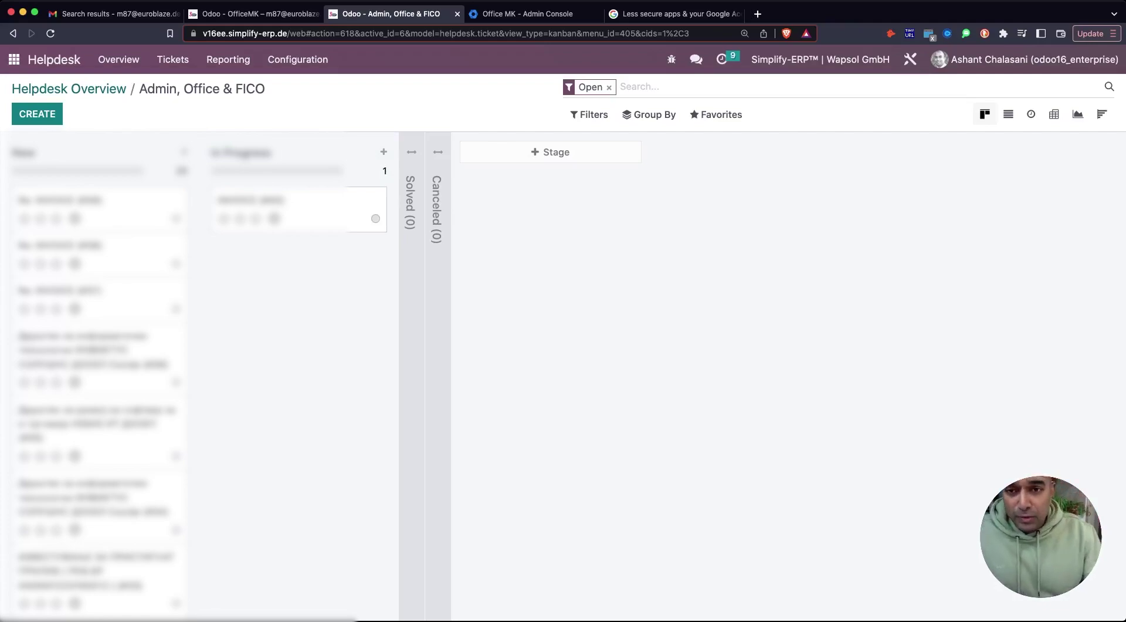
{"action": "scroll", "coordinate": [99, 376], "scroll_direction": "down", "scroll_amount": 15}
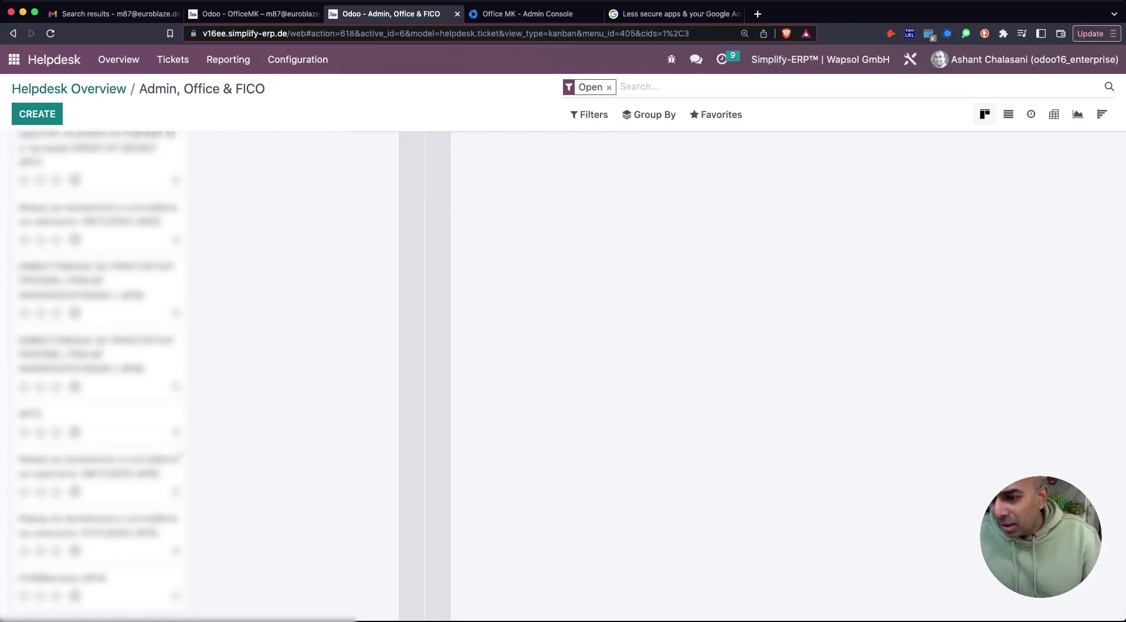
Step: Open the untitled ticket near the end of the New stage, review its message and PDF attachment, and return to the team's tickets
{"action": "left_click", "coordinate": [97, 415]}
{"action": "scroll", "coordinate": [97, 415], "scroll_direction": "down", "scroll_amount": 2}
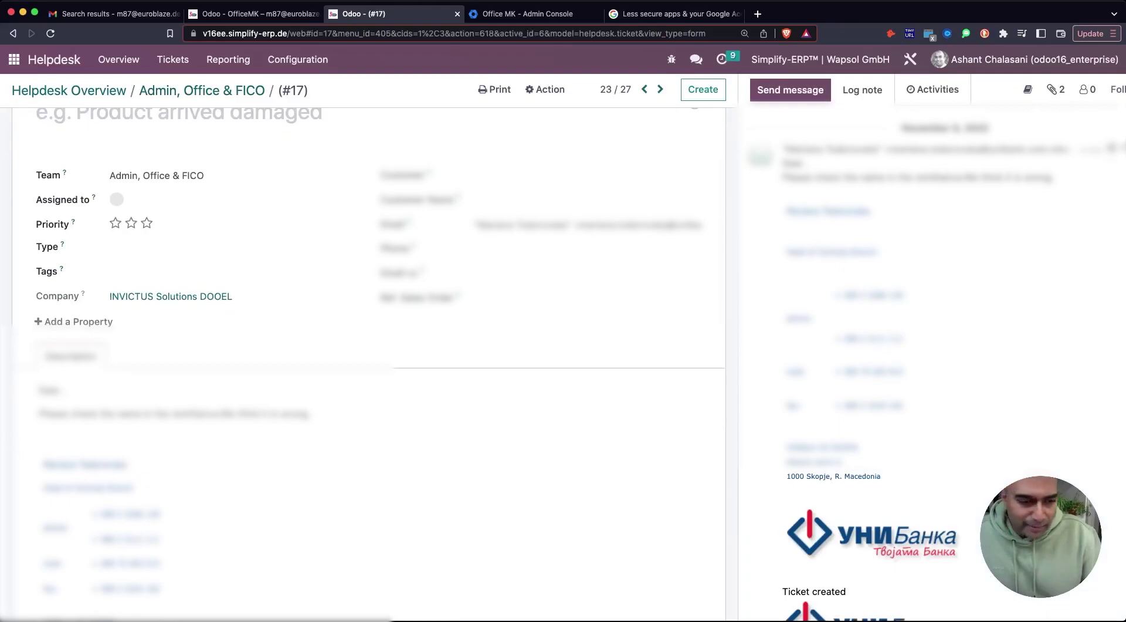
{"action": "scroll", "coordinate": [936, 361], "scroll_direction": "down", "scroll_amount": 3}
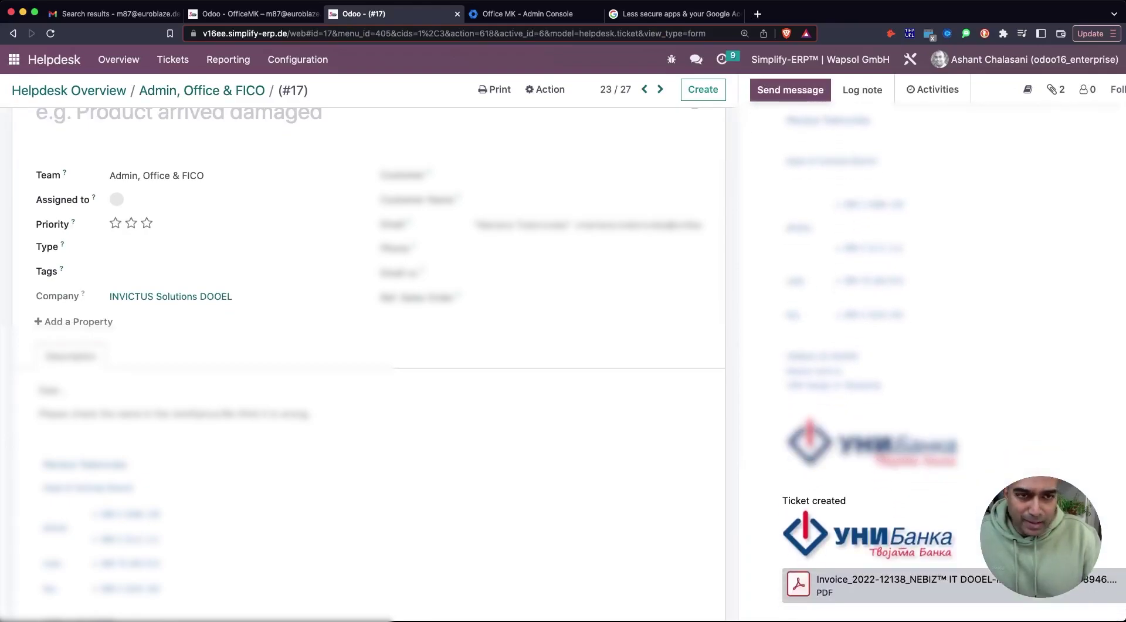
{"action": "scroll", "coordinate": [369, 352], "scroll_direction": "down", "scroll_amount": 2}
{"action": "scroll", "coordinate": [369, 352], "scroll_direction": "up", "scroll_amount": 4}
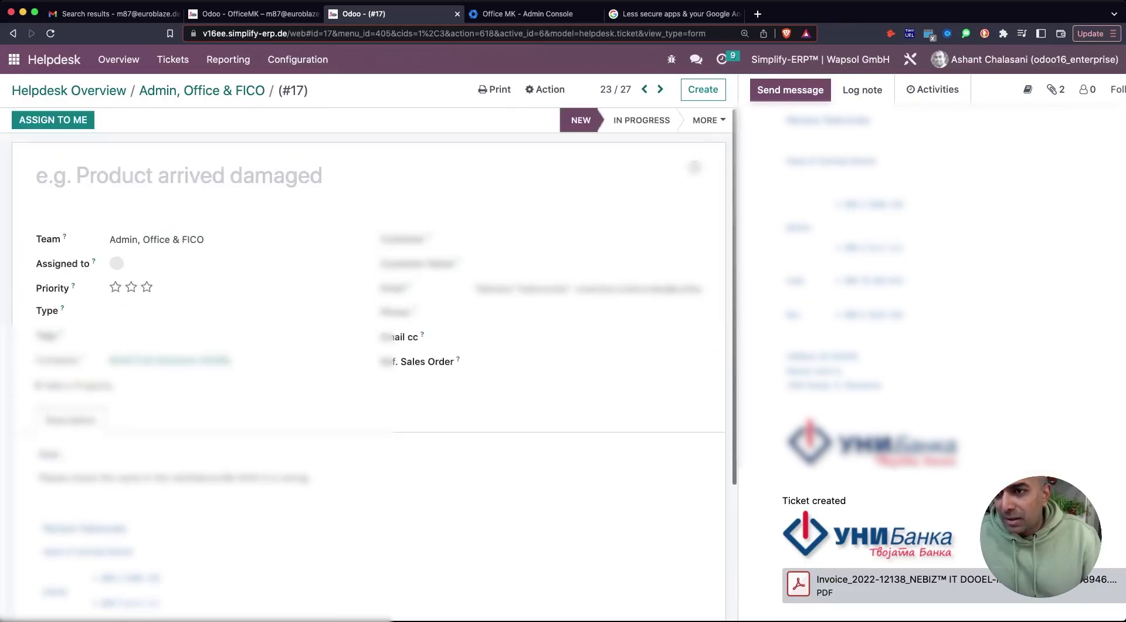
{"action": "left_click", "coordinate": [202, 91]}
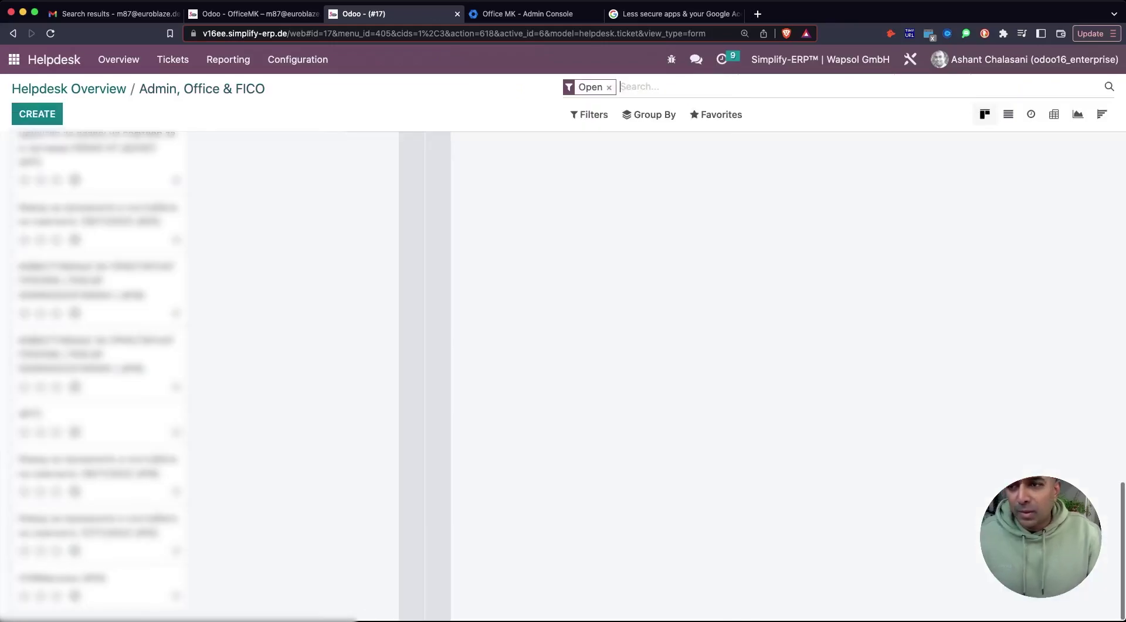
Step: Open the INVOICE ticket in the In Progress stage, review its details and available actions, and return to the team's tickets
{"action": "scroll", "coordinate": [100, 375], "scroll_direction": "up", "scroll_amount": 10}
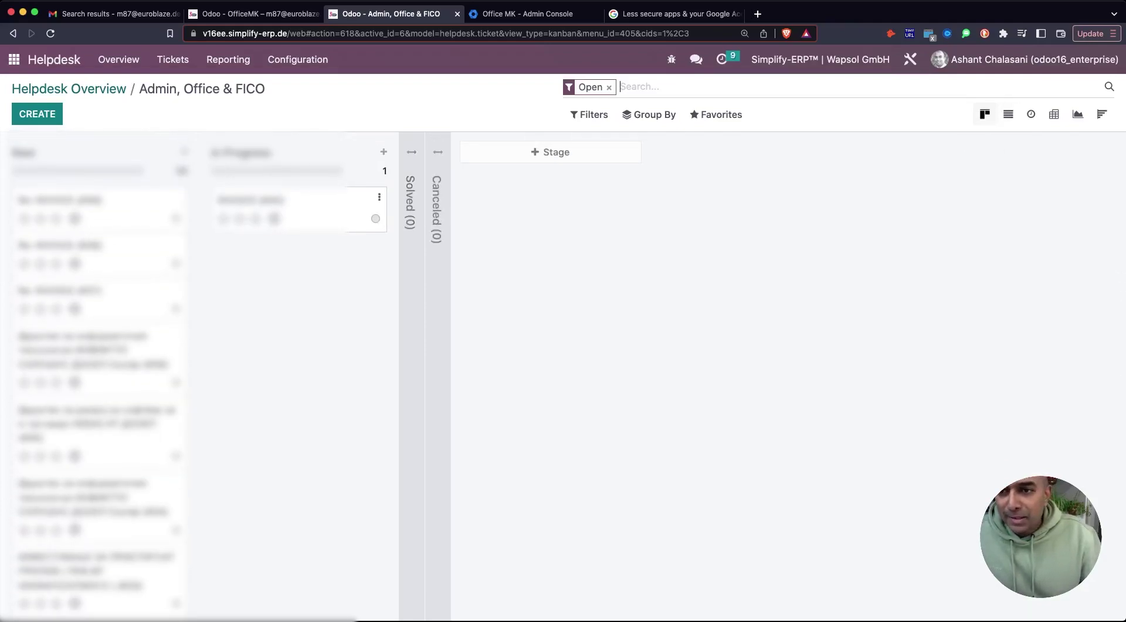
{"action": "left_click", "coordinate": [293, 209]}
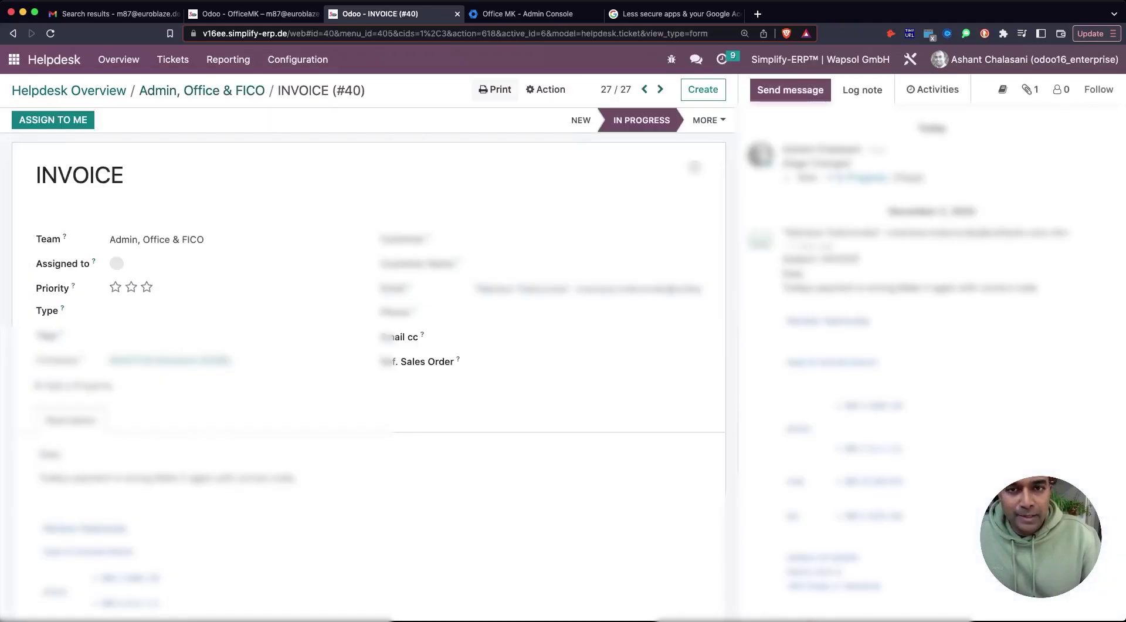
{"action": "left_click", "coordinate": [546, 89]}
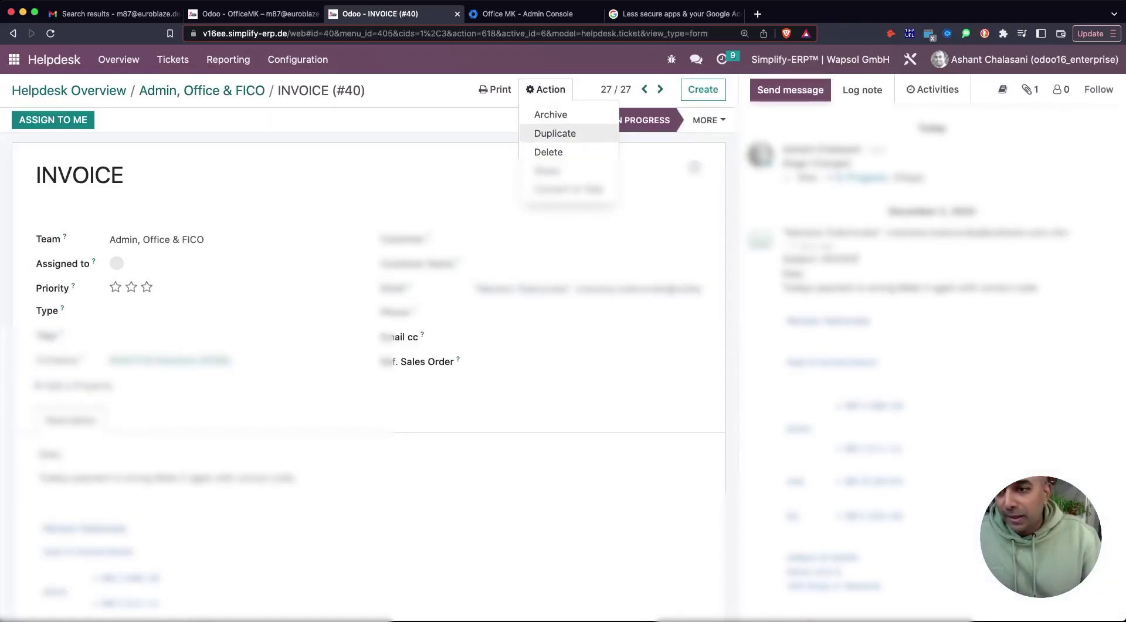
{"action": "key", "text": "Escape"}
{"action": "scroll", "coordinate": [369, 364], "scroll_direction": "down", "scroll_amount": 1}
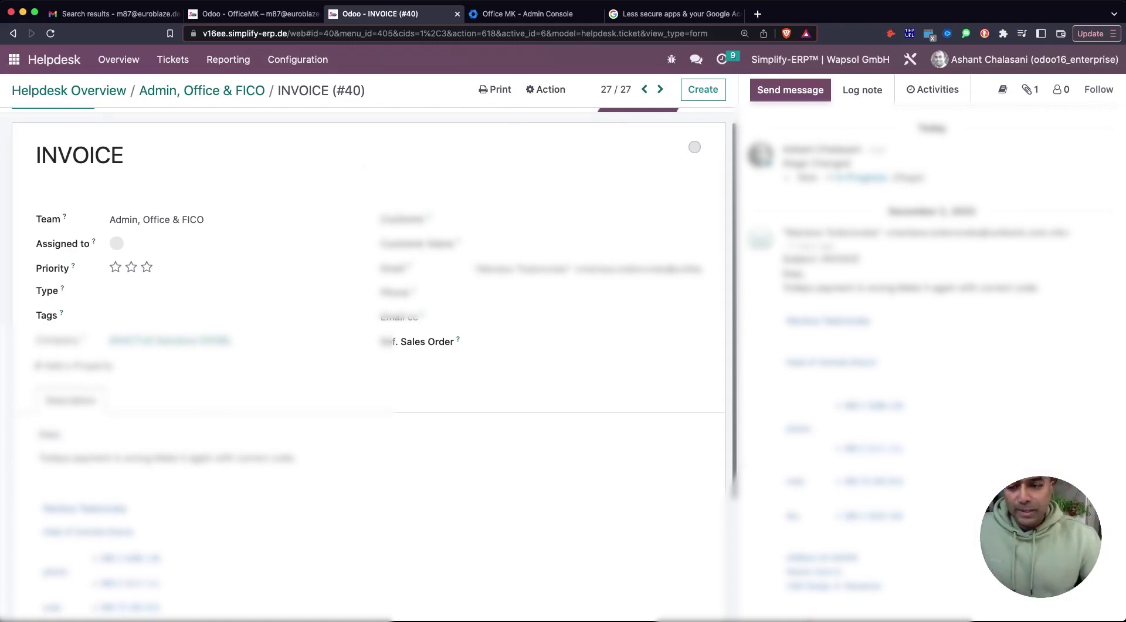
{"action": "scroll", "coordinate": [369, 359], "scroll_direction": "up", "scroll_amount": 1}
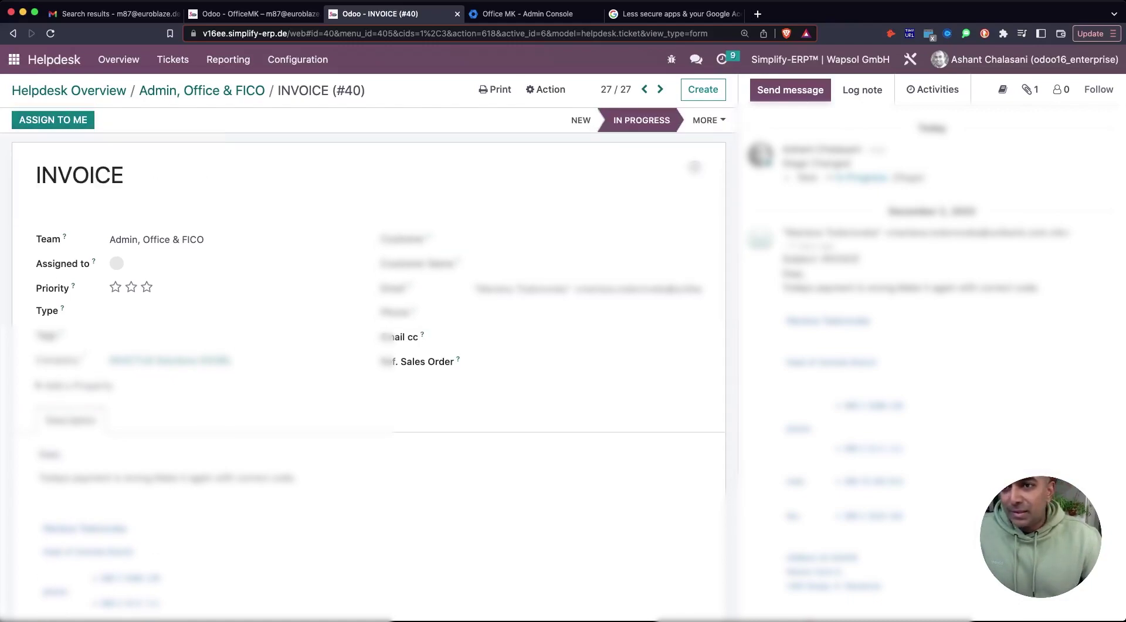
{"action": "left_click", "coordinate": [202, 90]}
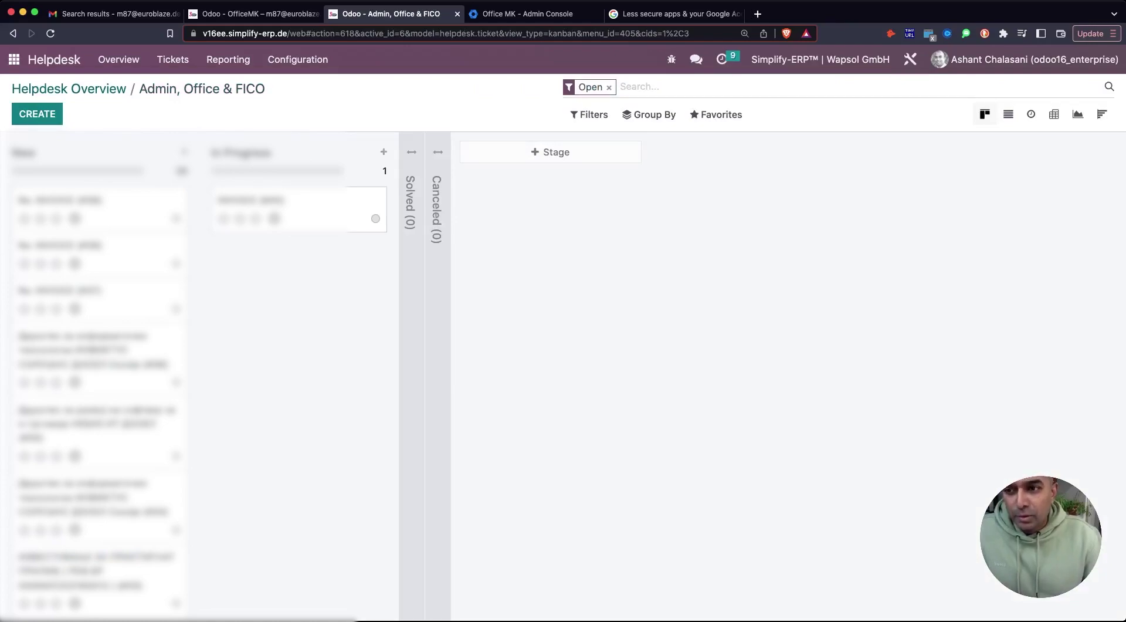
Step: Open the "RE: invoice" ticket from the New stage and look up its Convert to Task action
{"action": "scroll", "coordinate": [563, 375], "scroll_direction": "down", "scroll_amount": 10}
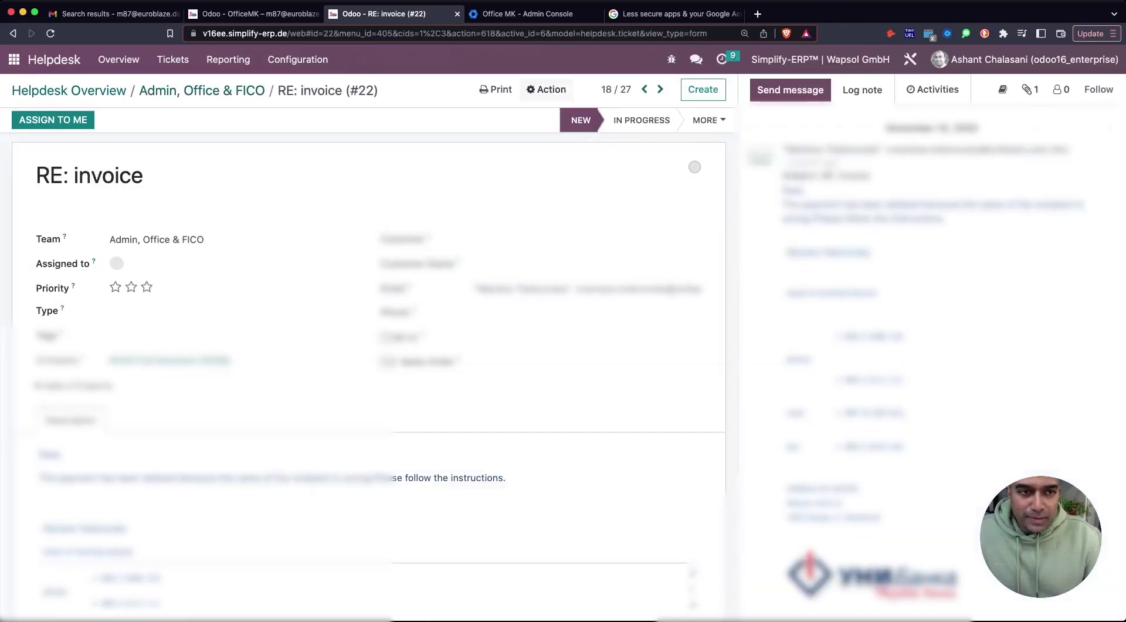
{"action": "left_click", "coordinate": [546, 89]}
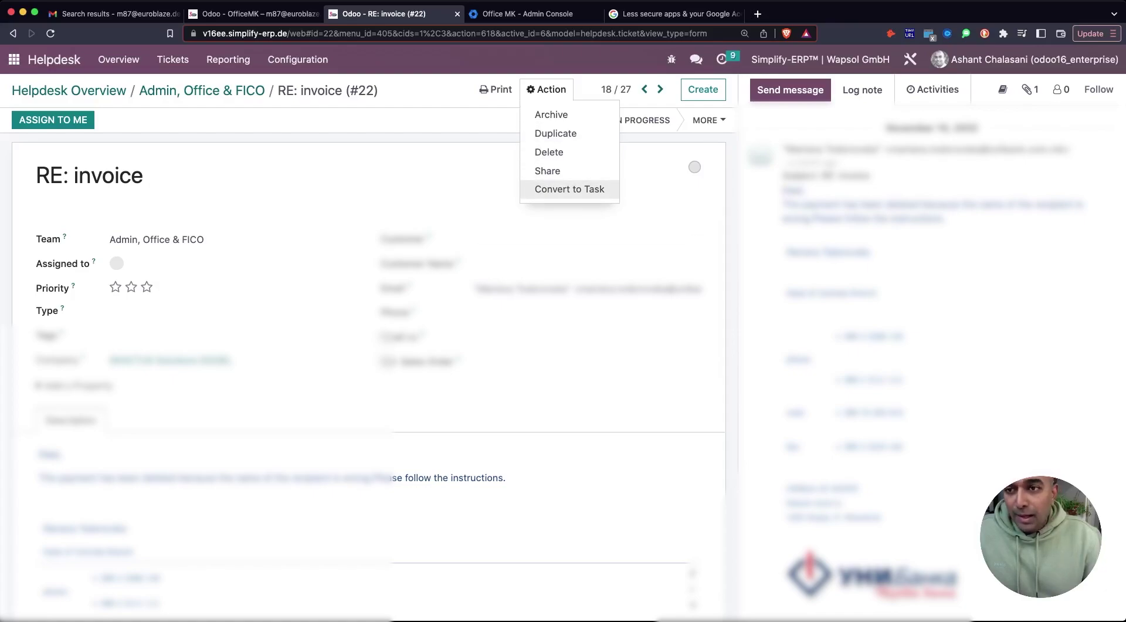
{"action": "left_click", "coordinate": [569, 190]}
Step: Return to the Helpdesk Overview and examine the Admin, Office & FICO team's card with its email alias
{"action": "left_click", "coordinate": [69, 91]}
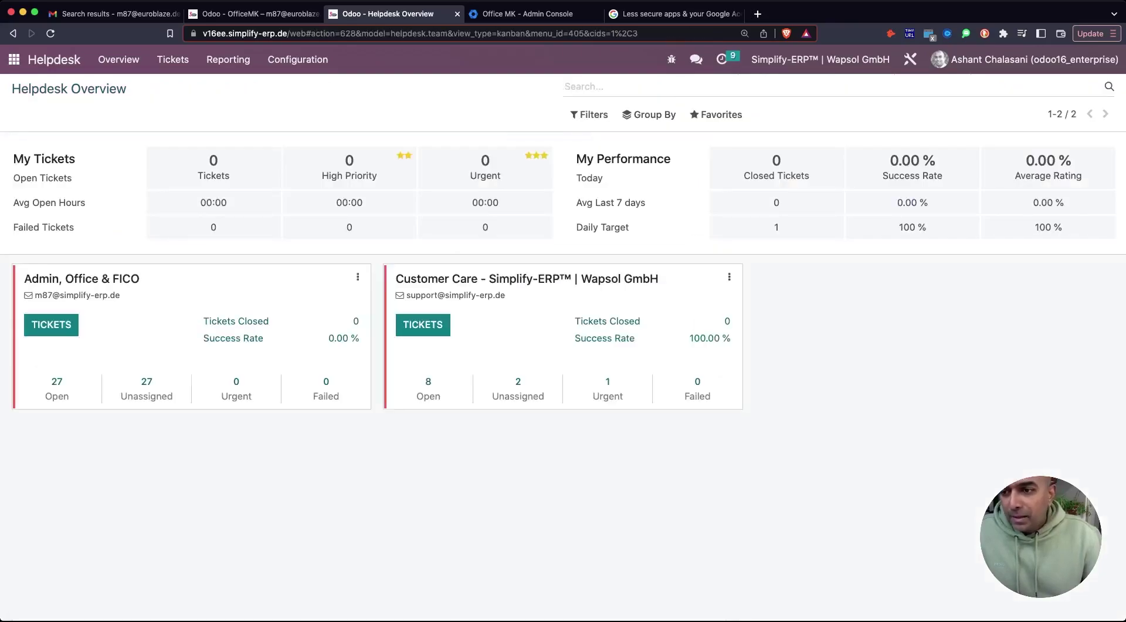
{"action": "scroll", "coordinate": [82, 279], "scroll_direction": "up", "scroll_amount": 5}
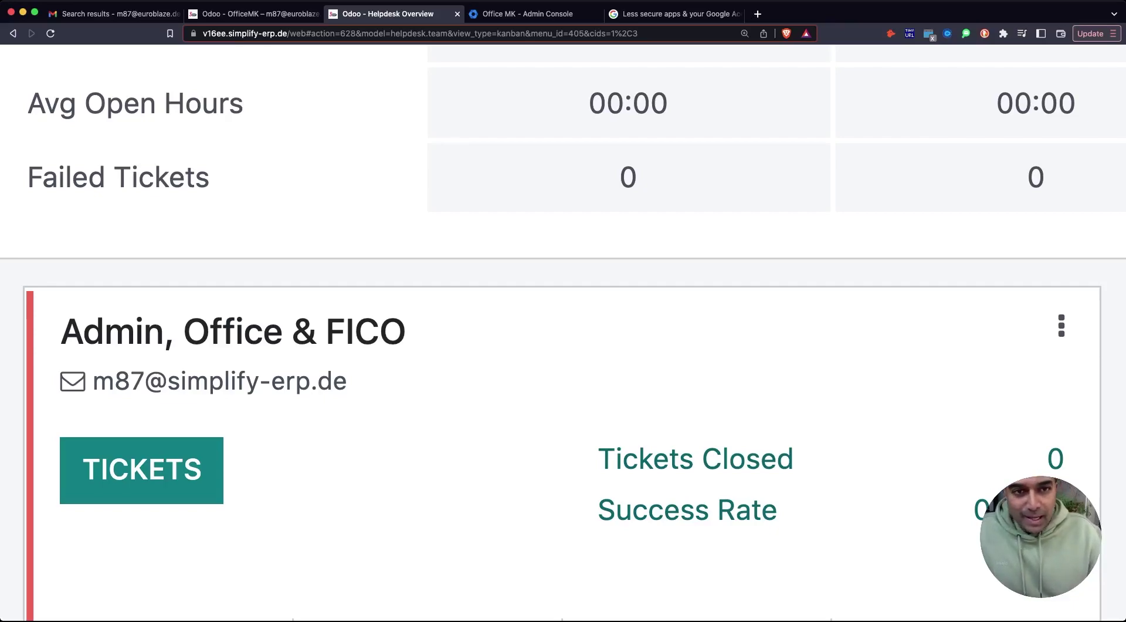
{"action": "scroll", "coordinate": [428, 389], "scroll_direction": "down", "scroll_amount": 10}
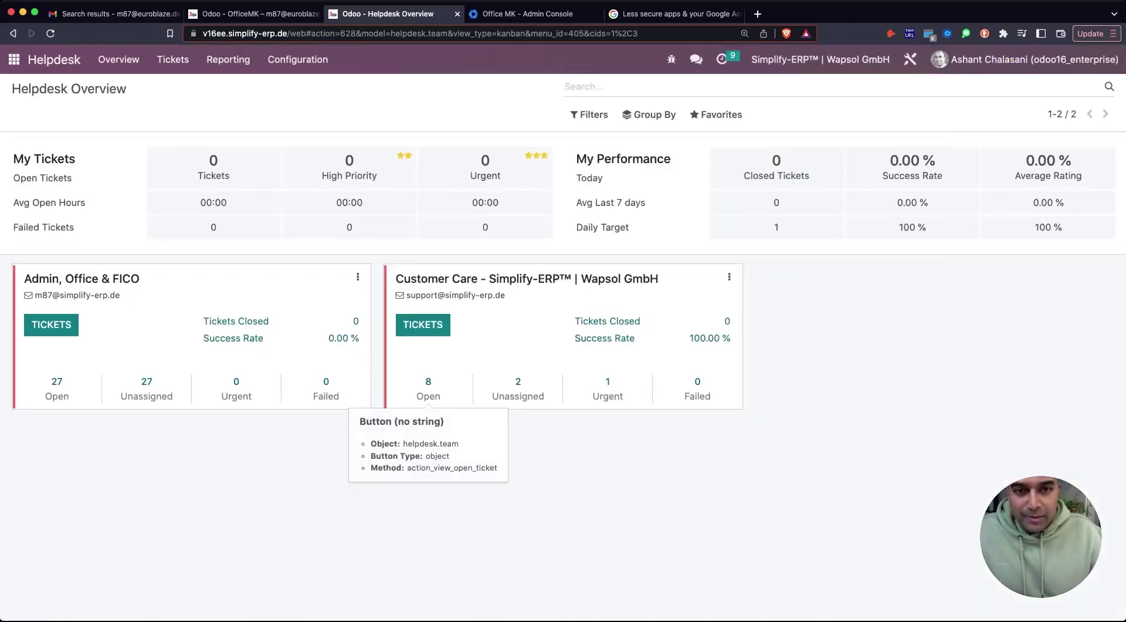